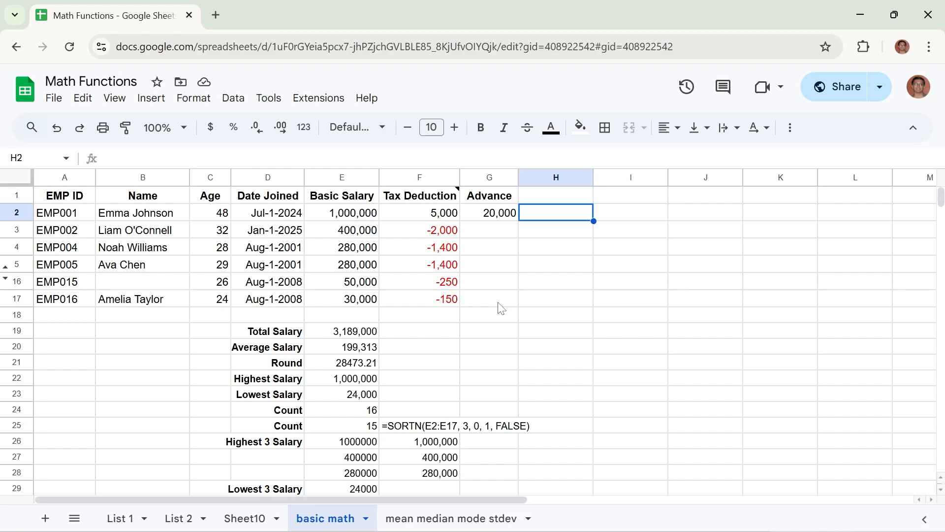
# Write the operator list +, -, * , / in cell H2 and select the whole text.
pyautogui.write('+')
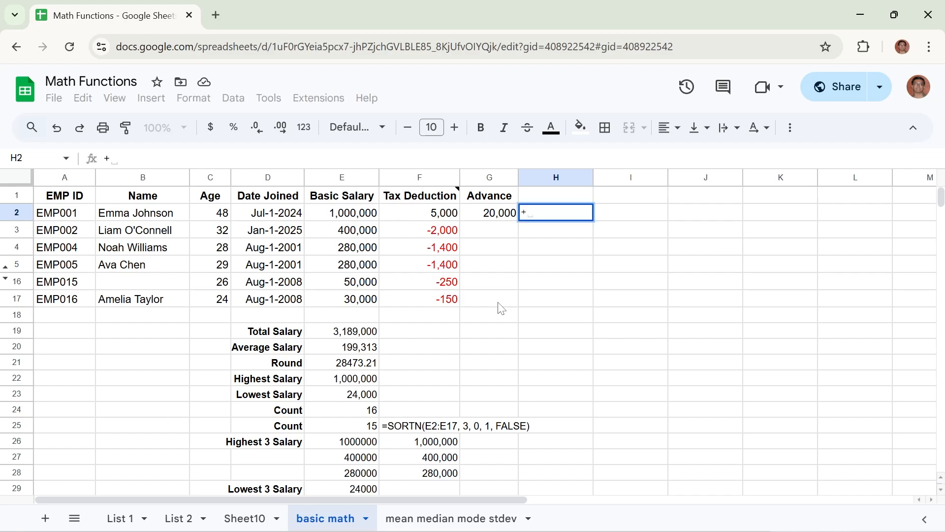
pyautogui.write(', -, * , /')
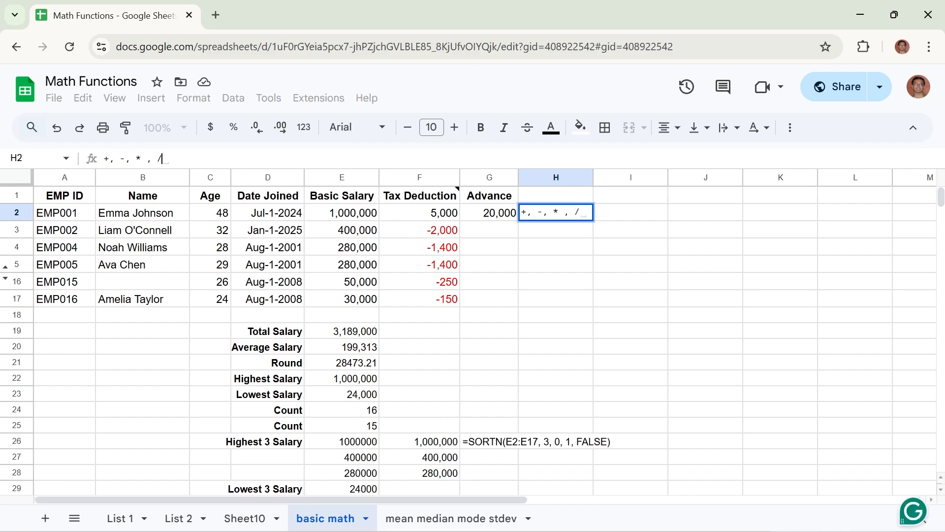
pyautogui.moveTo(162, 158); pyautogui.dragTo(104, 146)
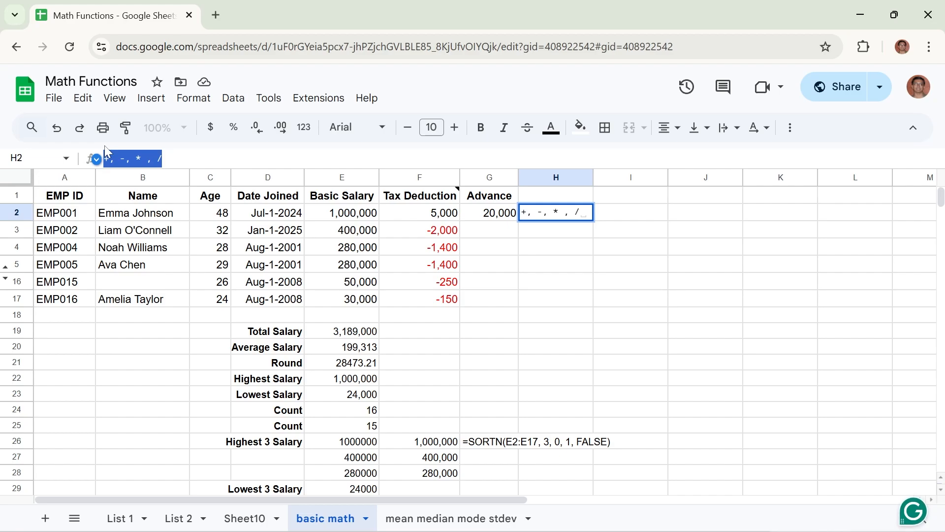
# Begin a formula in cell H2 that adds the basic salaries in E2, E3, E4 and E5.
pyautogui.write('=')
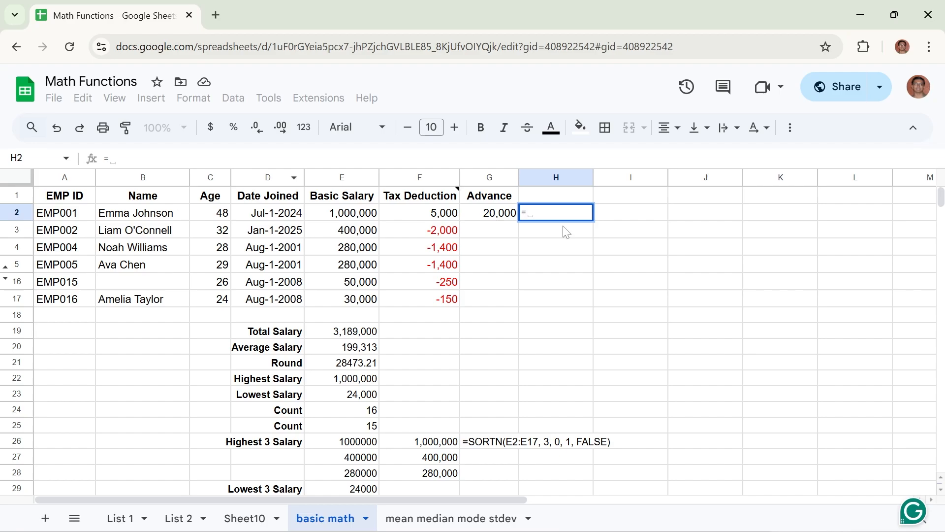
pyautogui.moveTo(562, 214)
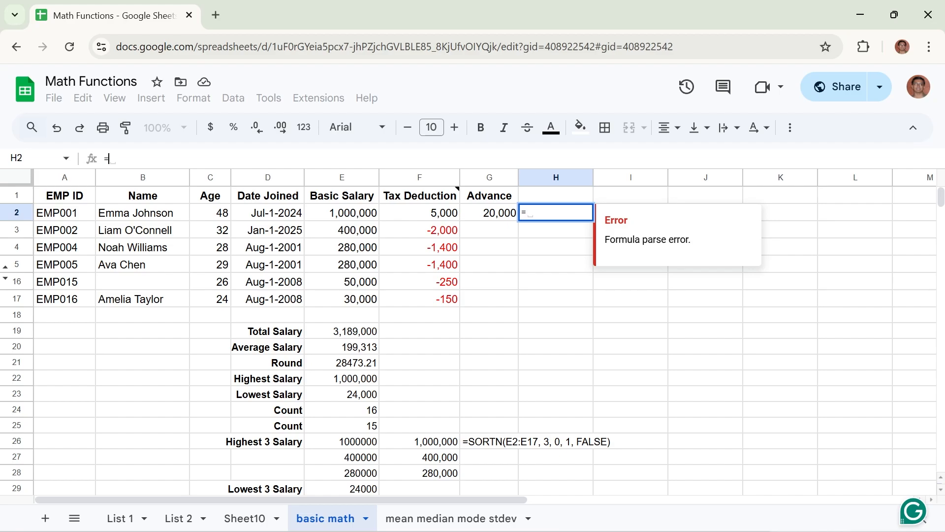
pyautogui.click(345, 217)
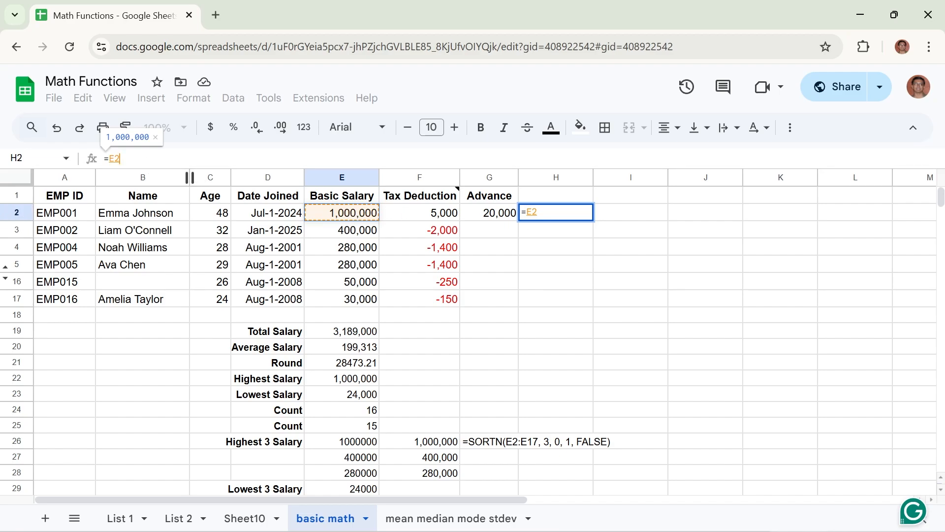
pyautogui.write('+')
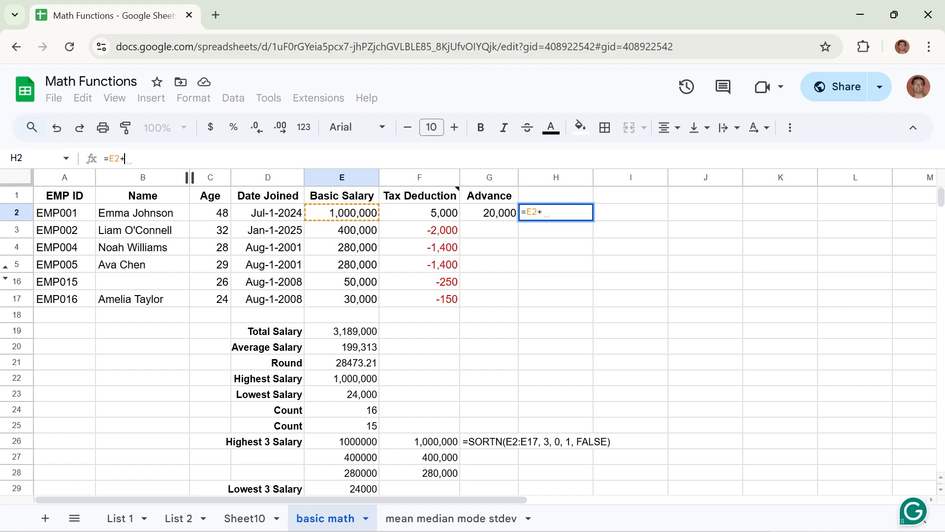
pyautogui.click(341, 231)
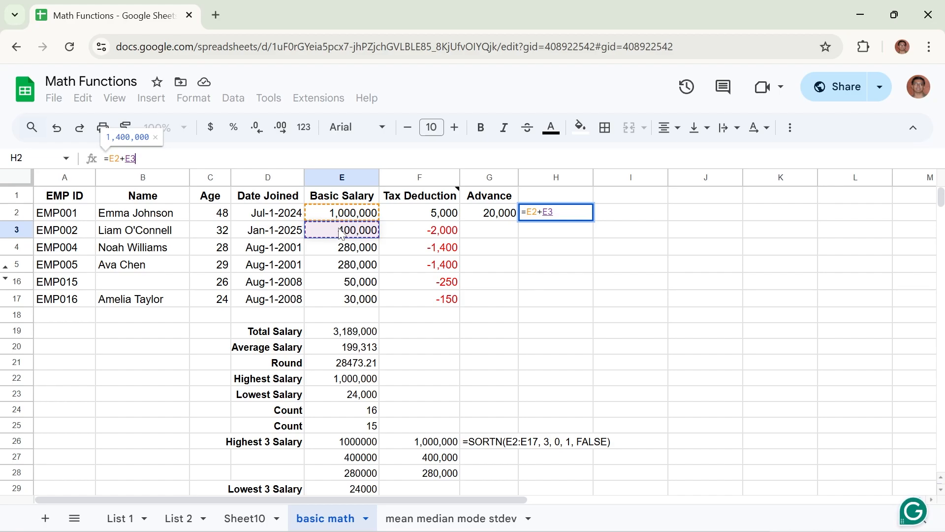
pyautogui.write('+')
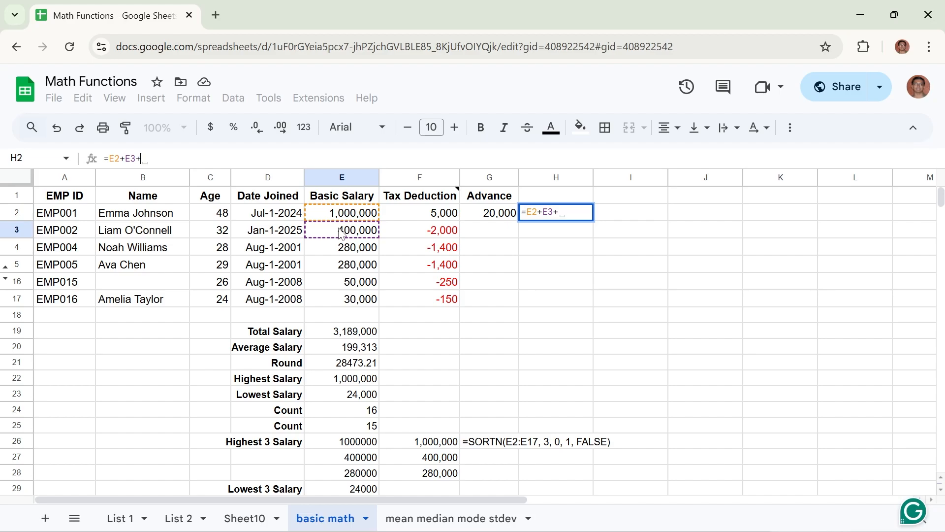
pyautogui.write('E')
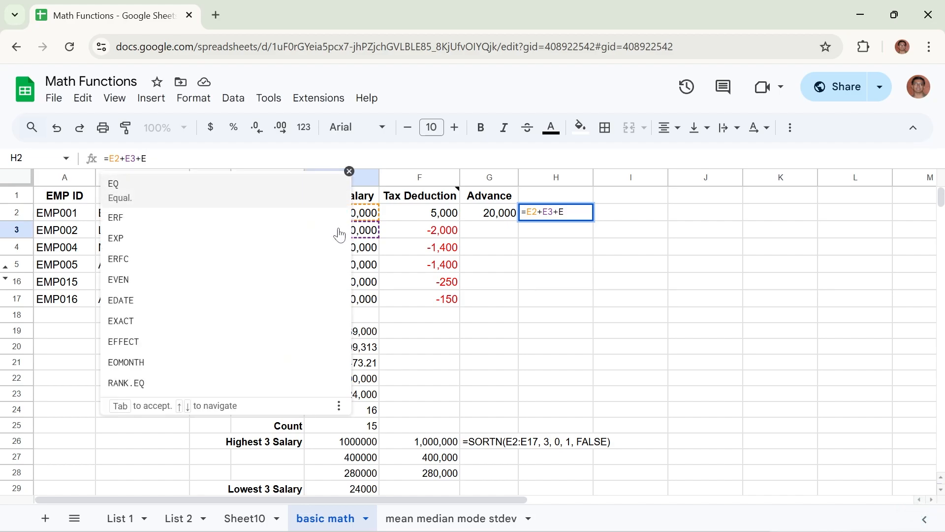
pyautogui.write('3')
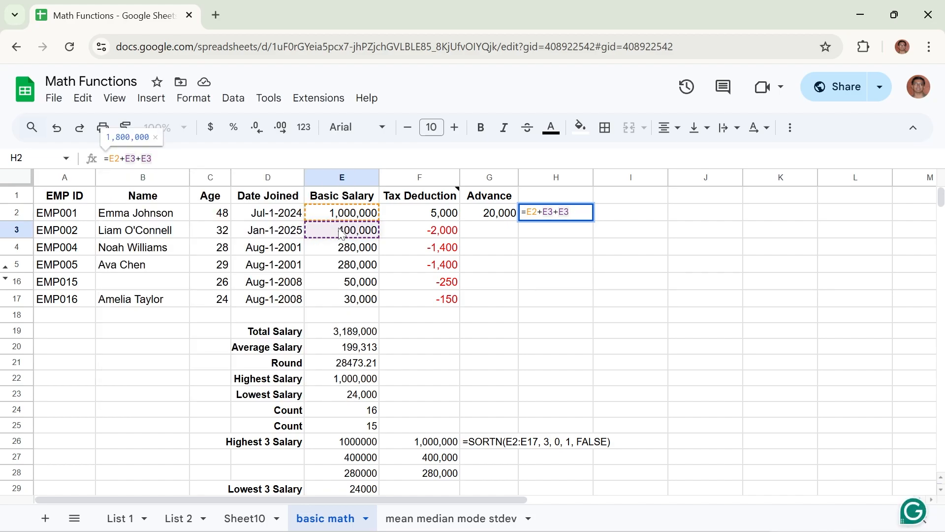
pyautogui.press('BackSpace')
pyautogui.write('4')
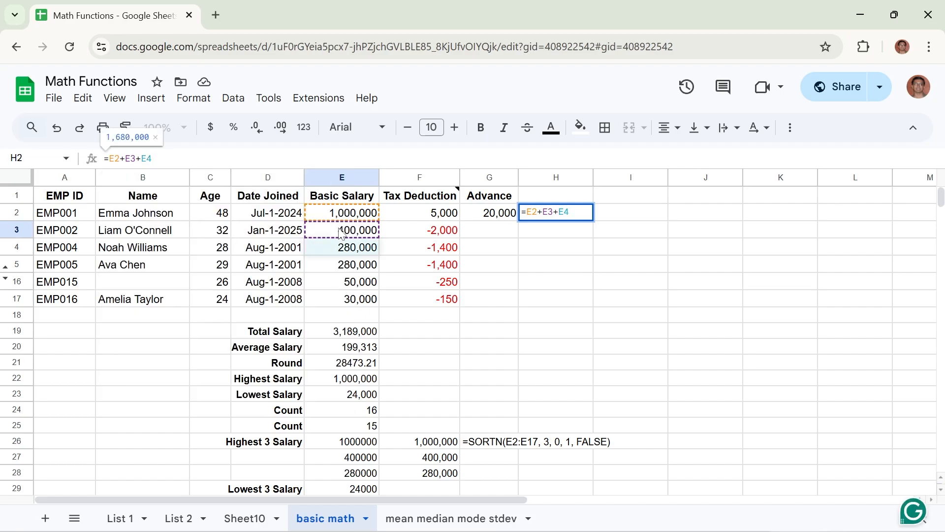
pyautogui.write('+')
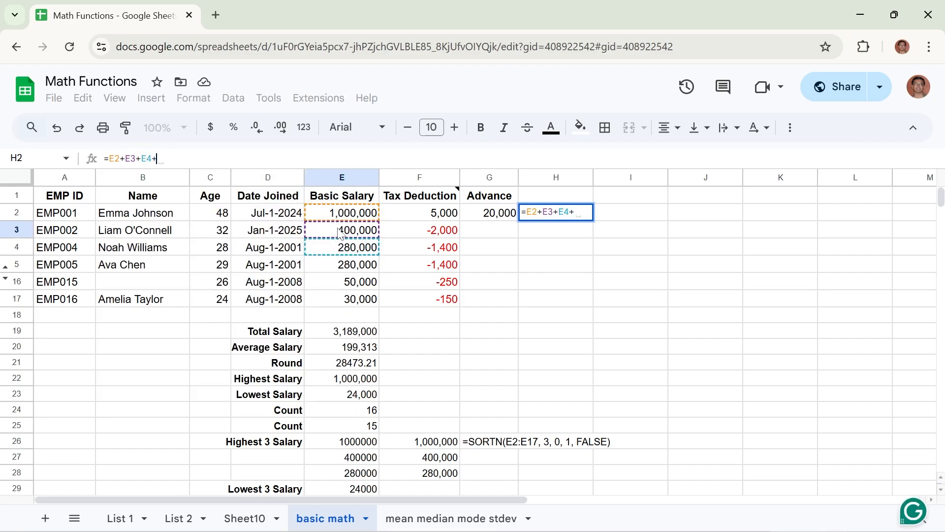
pyautogui.click(342, 268)
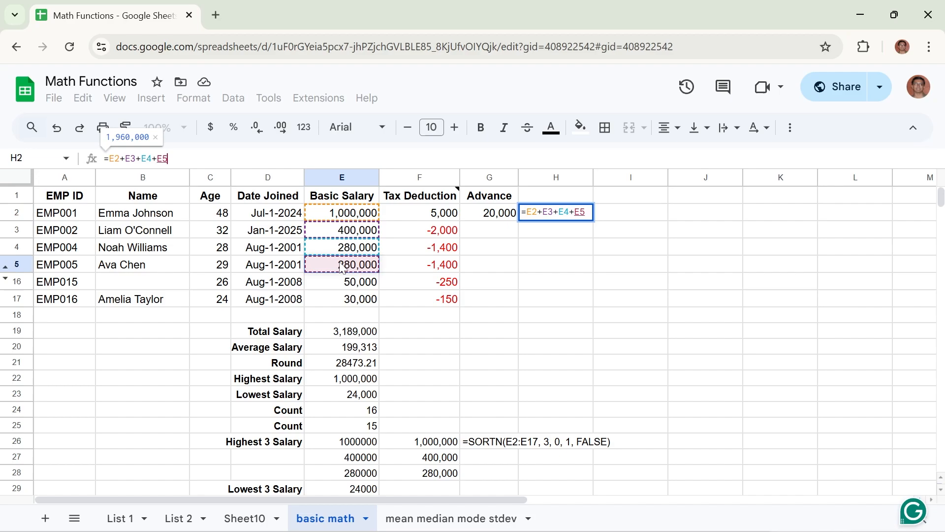
# Complete the H2 sum as =E2+E3+E4+E5+E17 and reject the suggested autofill for the cells below.
pyautogui.write('+')
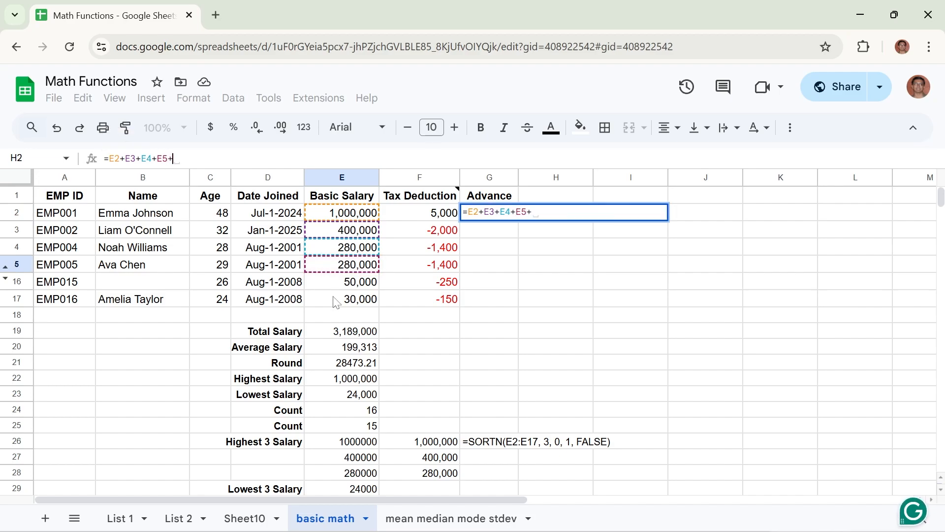
pyautogui.click(342, 284)
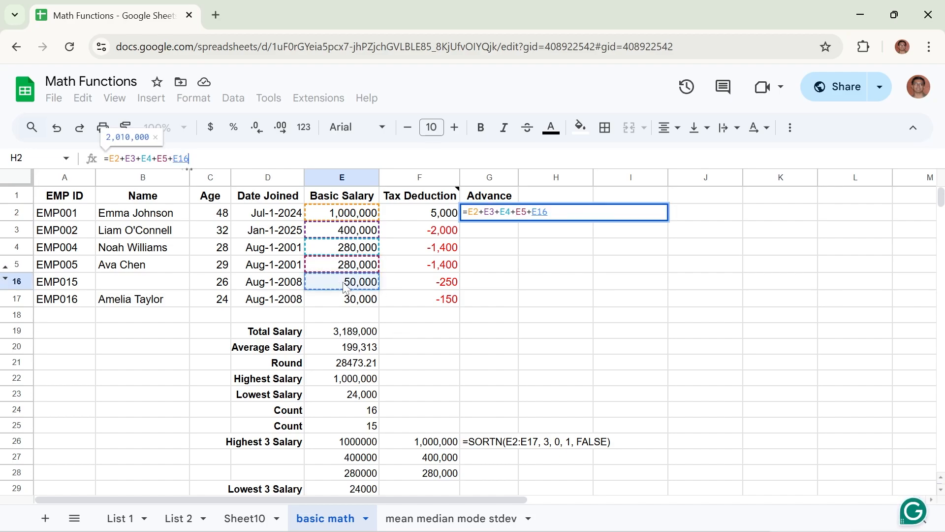
pyautogui.press('BackSpace')
pyautogui.press('BackSpace')
pyautogui.press('BackSpace')
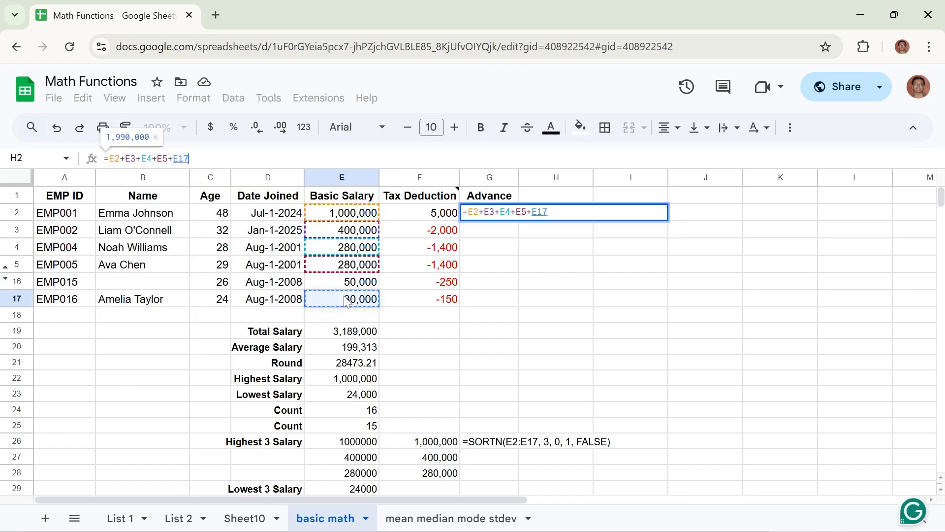
pyautogui.click(346, 300)
pyautogui.press('Return')
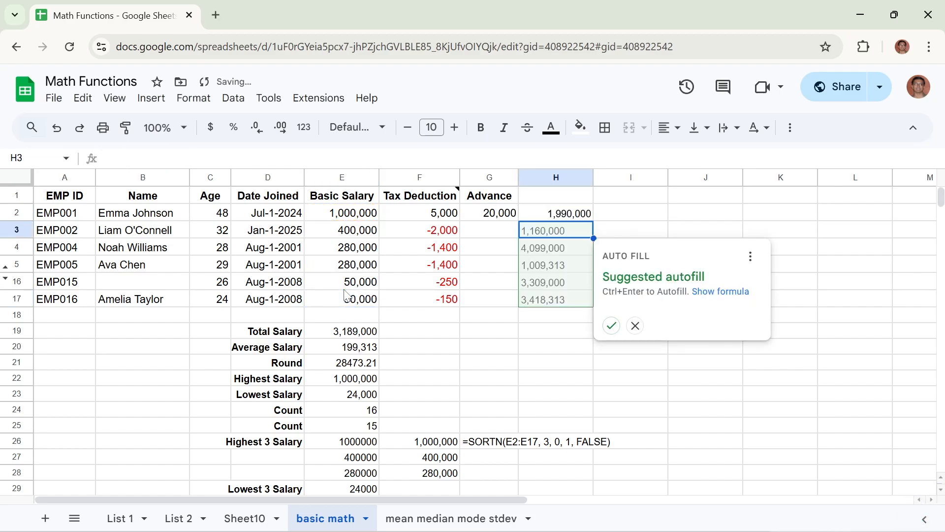
pyautogui.click(636, 326)
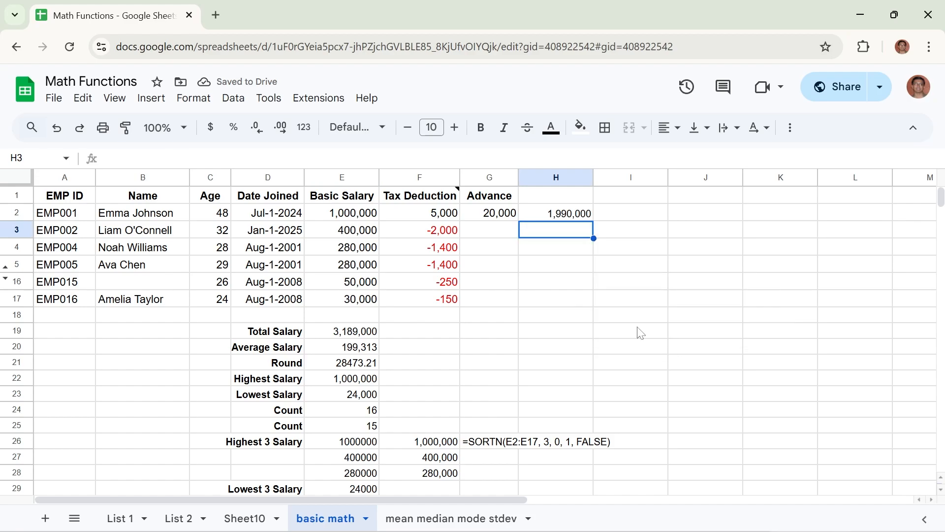
# Examine the addition formula in cell H2, looking at its cell references and plus operators.
pyautogui.click(563, 215)
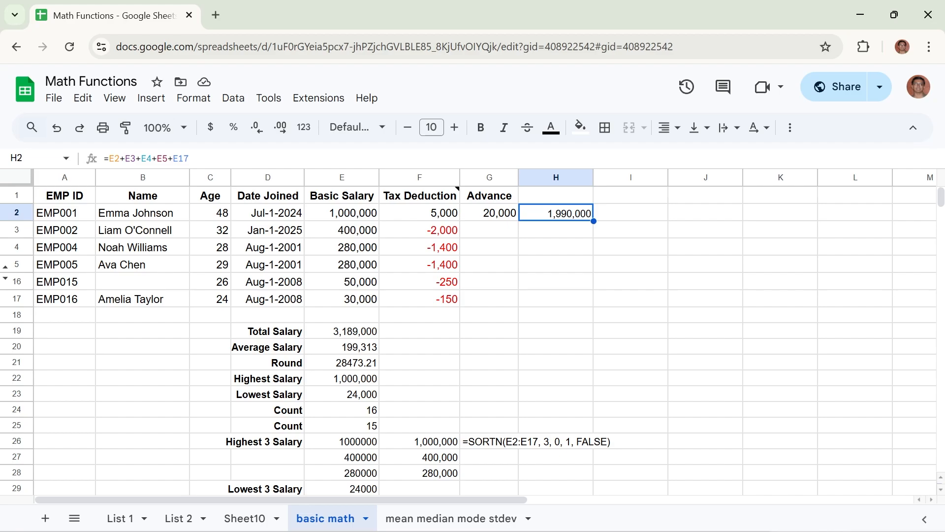
pyautogui.click(189, 158)
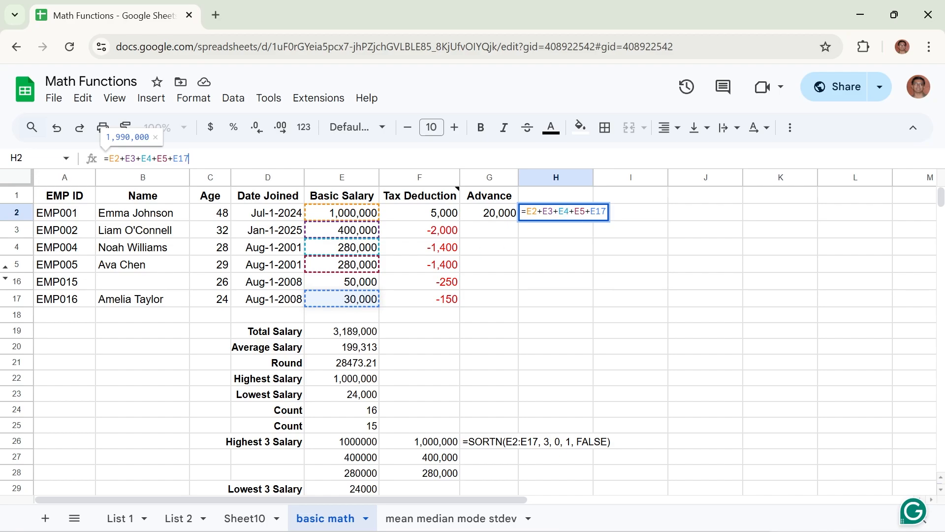
pyautogui.moveTo(537, 212); pyautogui.dragTo(543, 211)
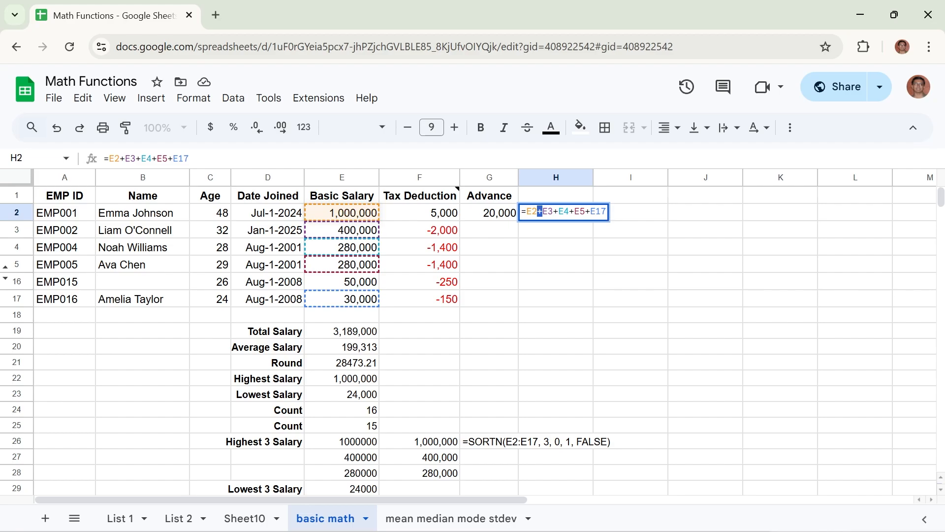
pyautogui.click(527, 212)
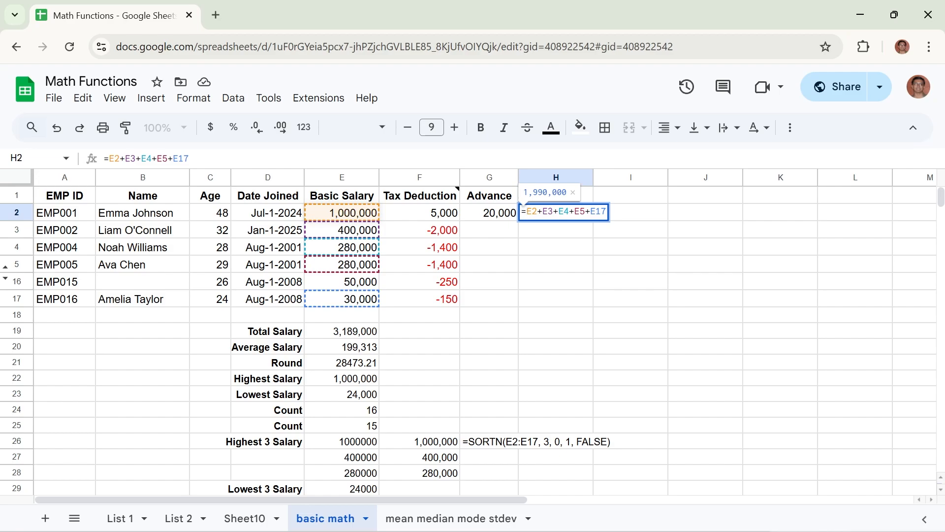
pyautogui.moveTo(459, 202)
pyautogui.click(190, 158)
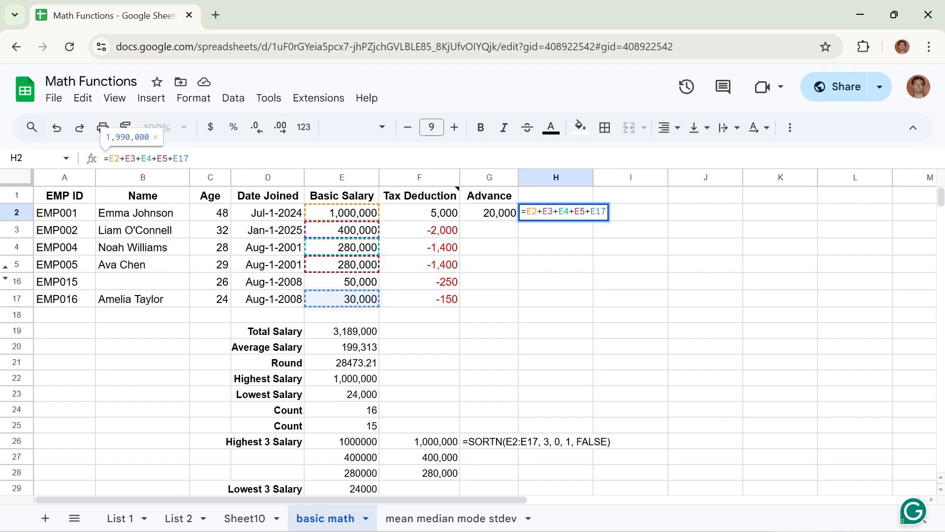
pyautogui.press('Return')
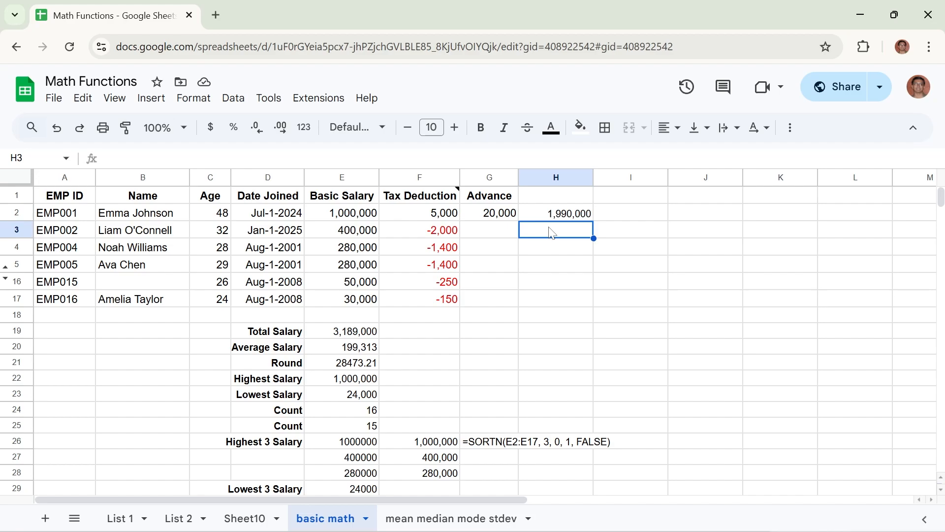
# Enter =E2-F2-G2 in cell H3 to subtract the tax deduction and advance from the first employee's basic salary, and review the formula.
pyautogui.write('=')
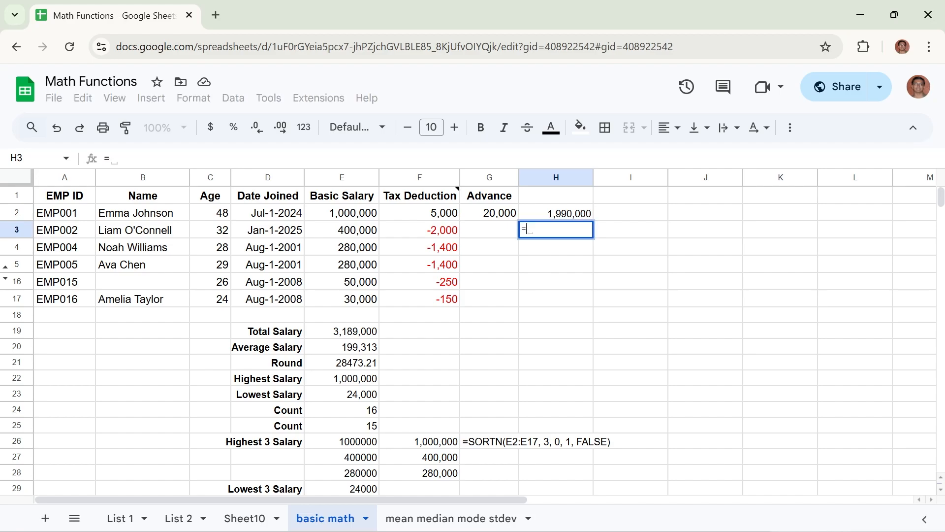
pyautogui.click(342, 216)
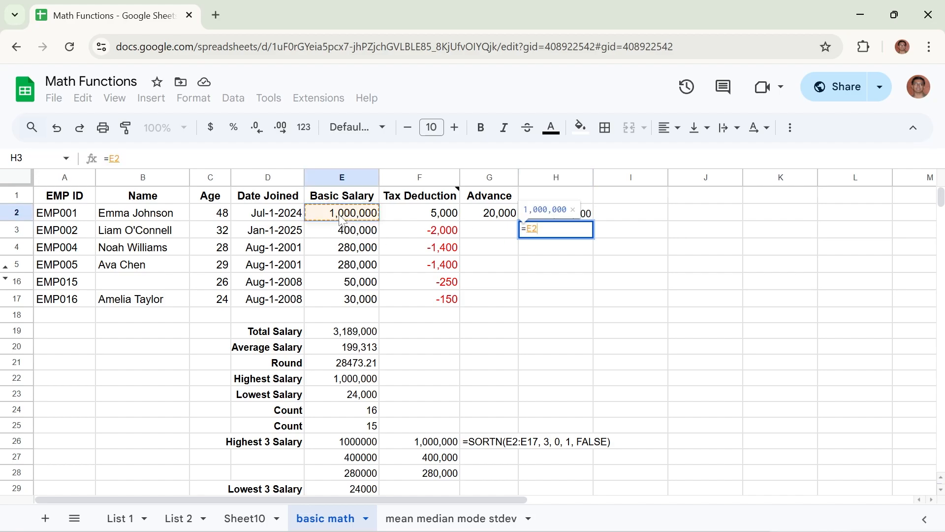
pyautogui.write('-')
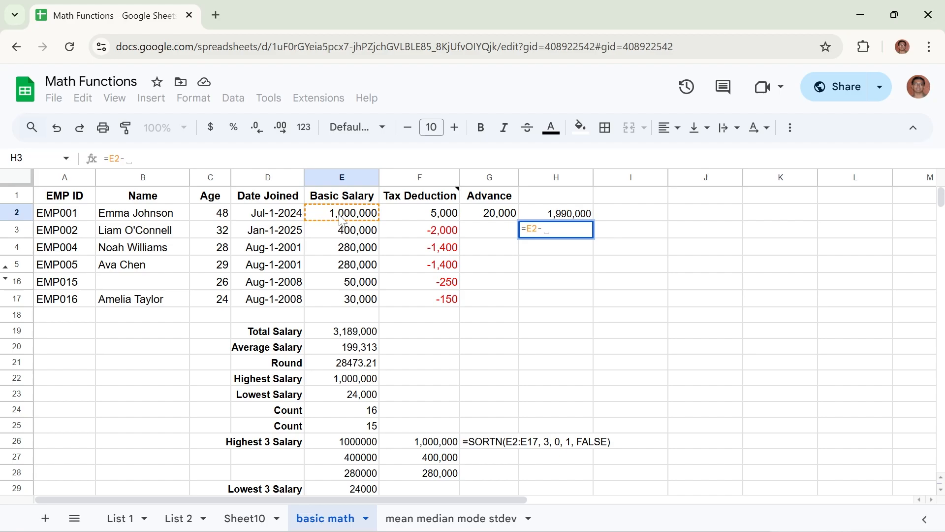
pyautogui.click(429, 217)
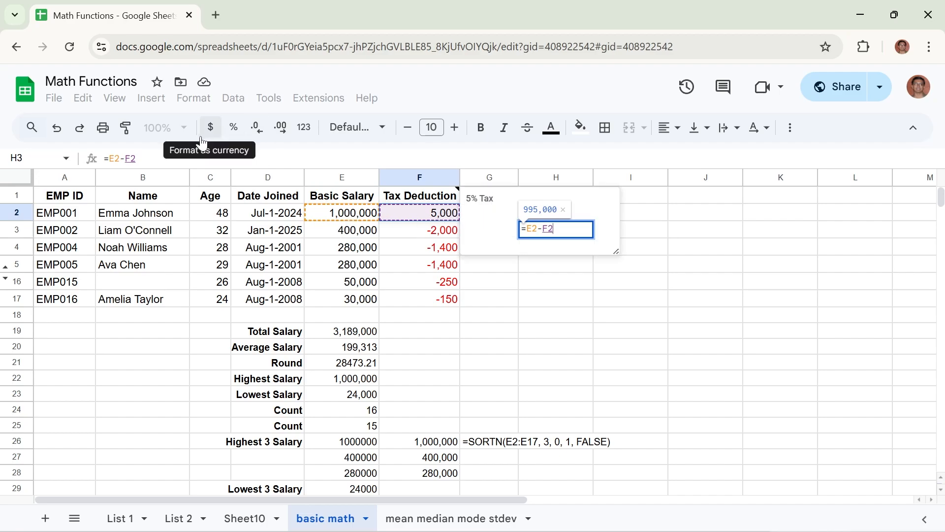
pyautogui.click(192, 158)
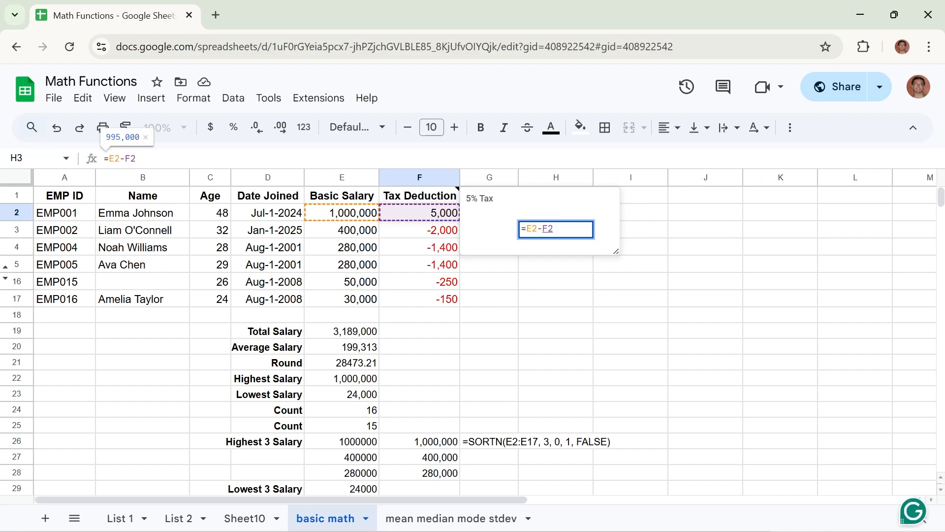
pyautogui.write('-')
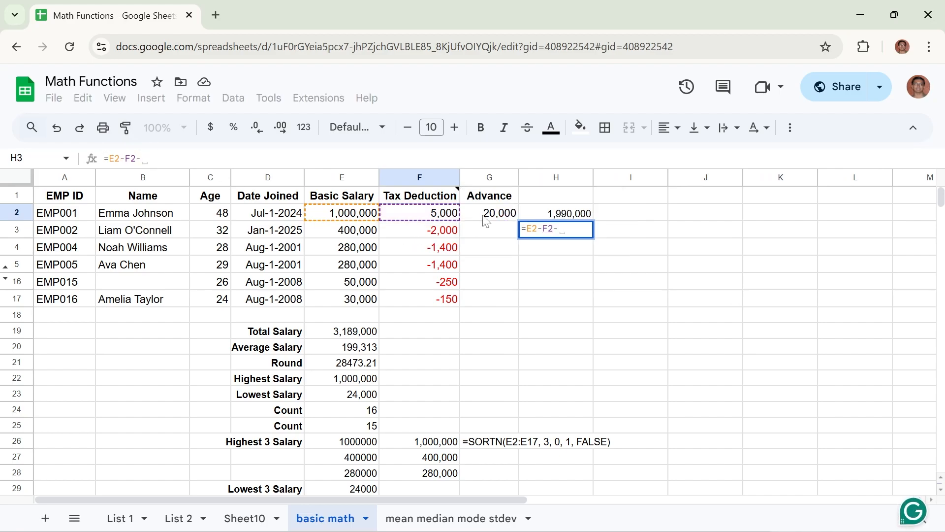
pyautogui.click(483, 215)
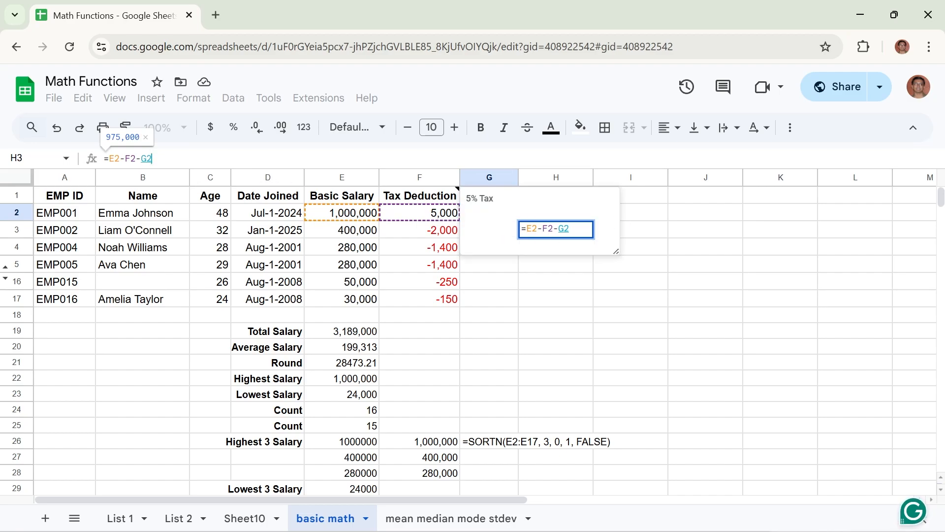
pyautogui.press('Return')
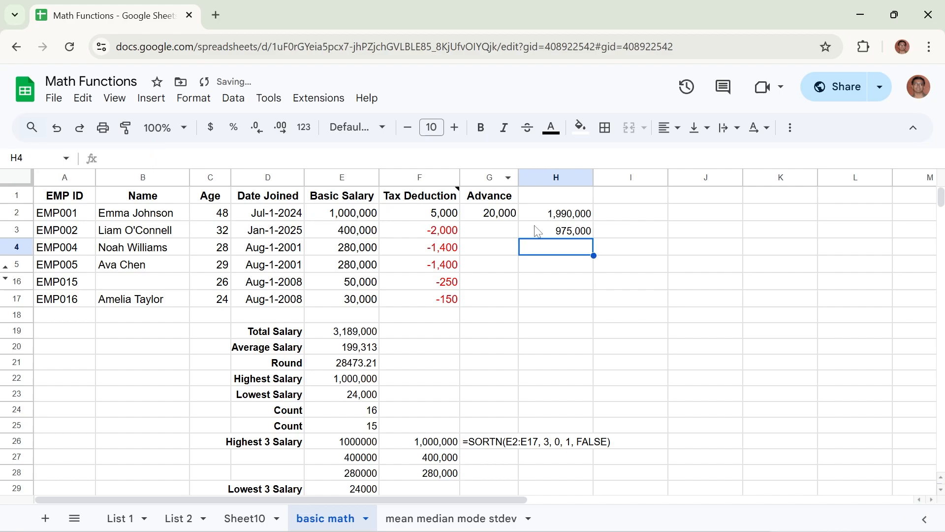
pyautogui.click(550, 231)
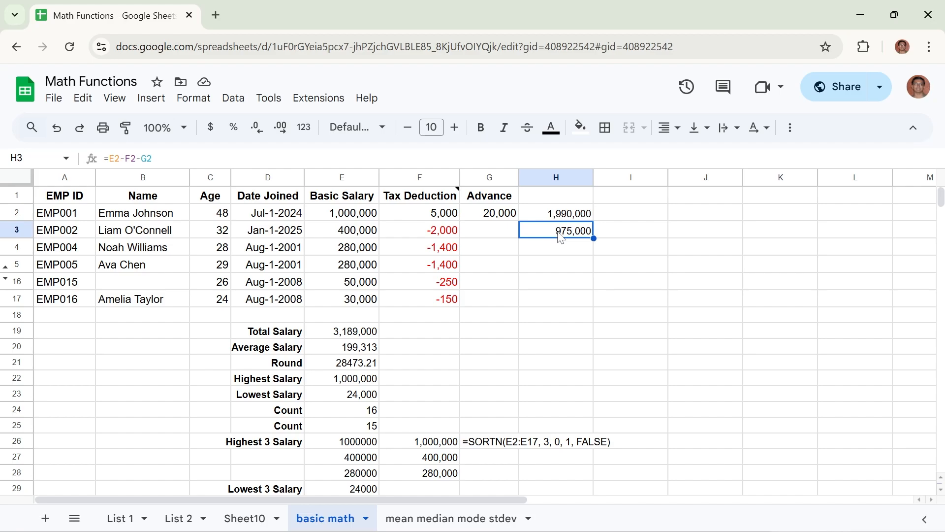
pyautogui.click(558, 250)
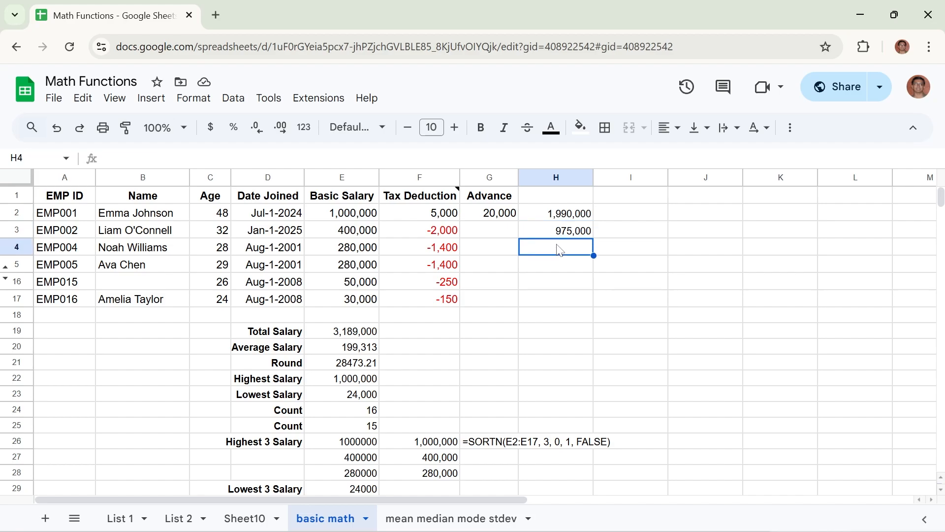
# Enter =E2*F2*G2 in cell H4 to multiply the first employee's basic salary, tax deduction and advance, and review the formula.
pyautogui.write('=')
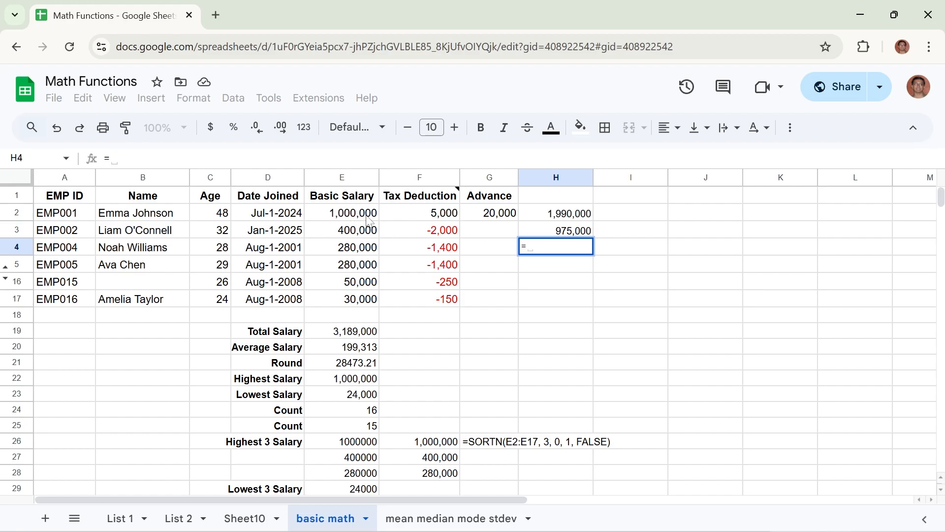
pyautogui.click(337, 217)
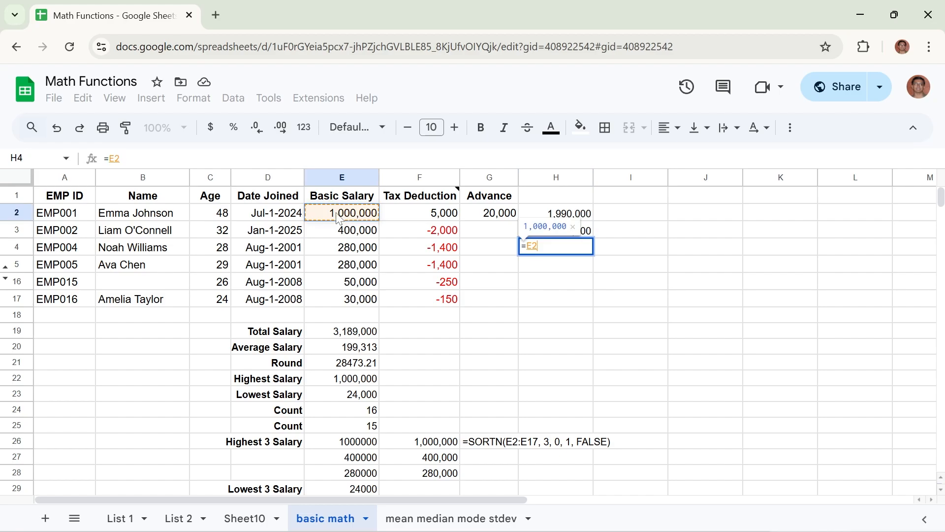
pyautogui.click(120, 158)
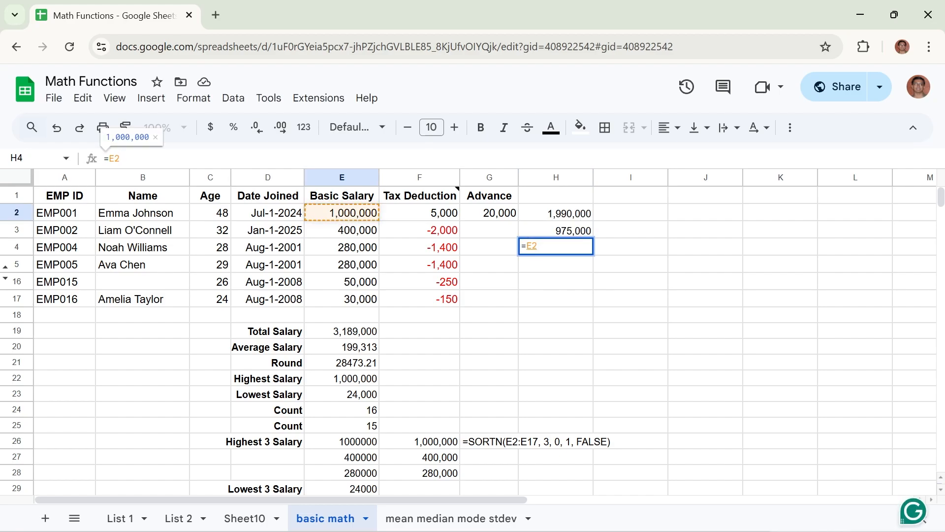
pyautogui.write('*')
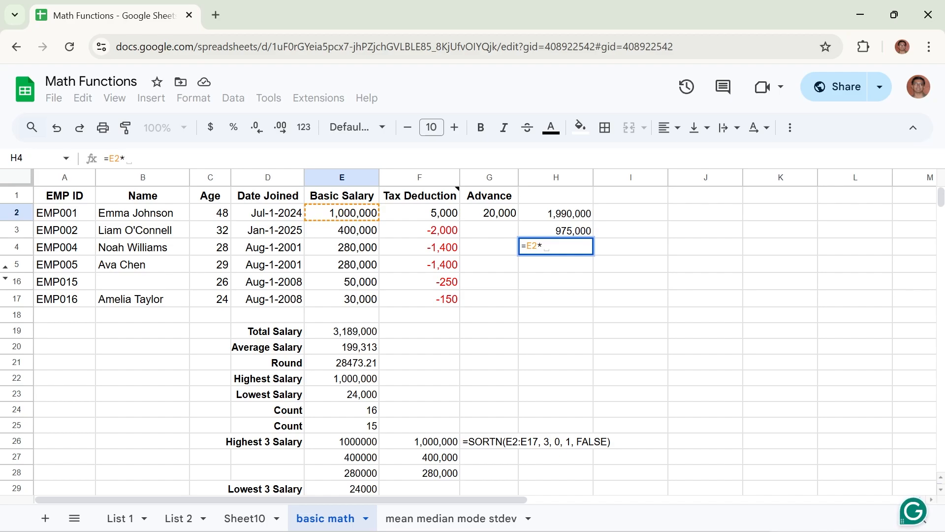
pyautogui.write('2')
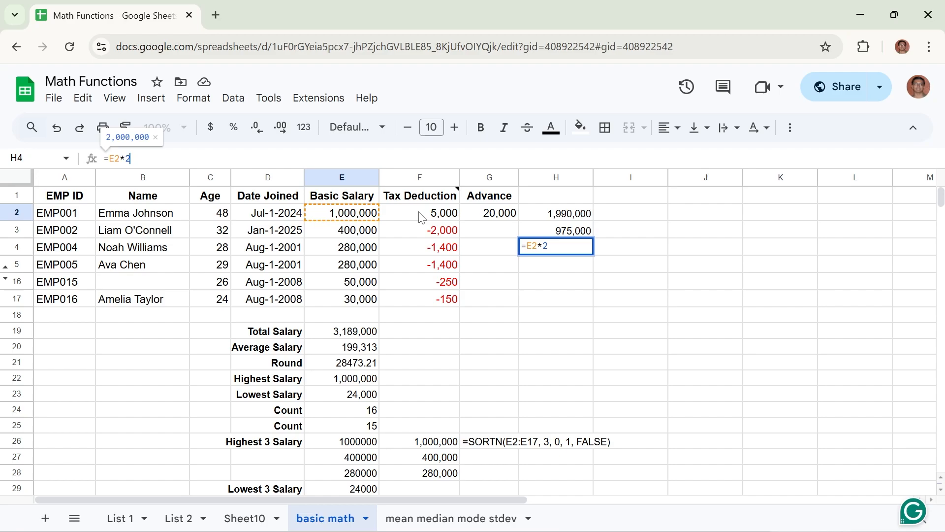
pyautogui.press('BackSpace')
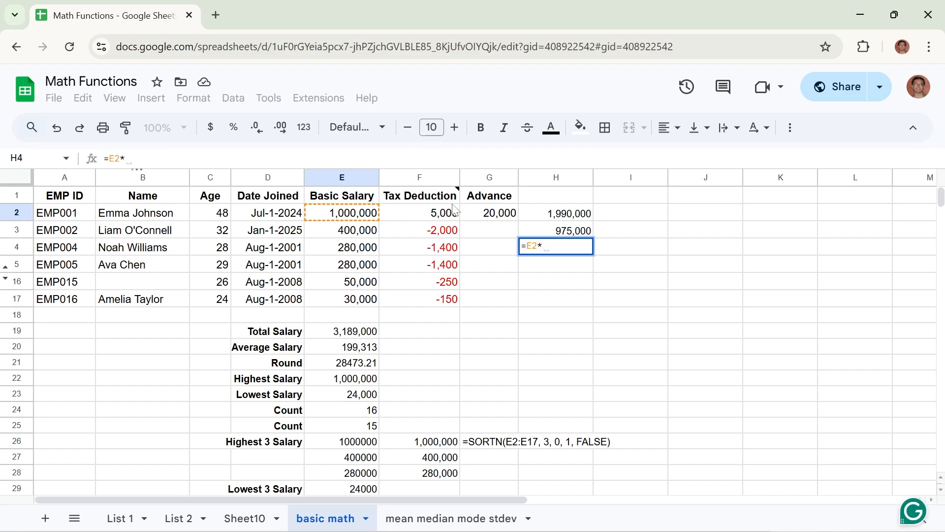
pyautogui.click(432, 214)
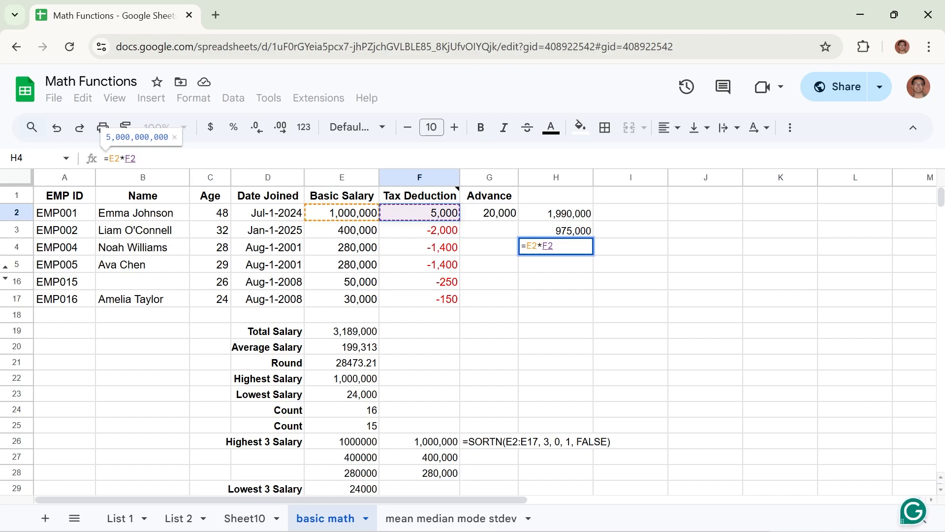
pyautogui.write('*')
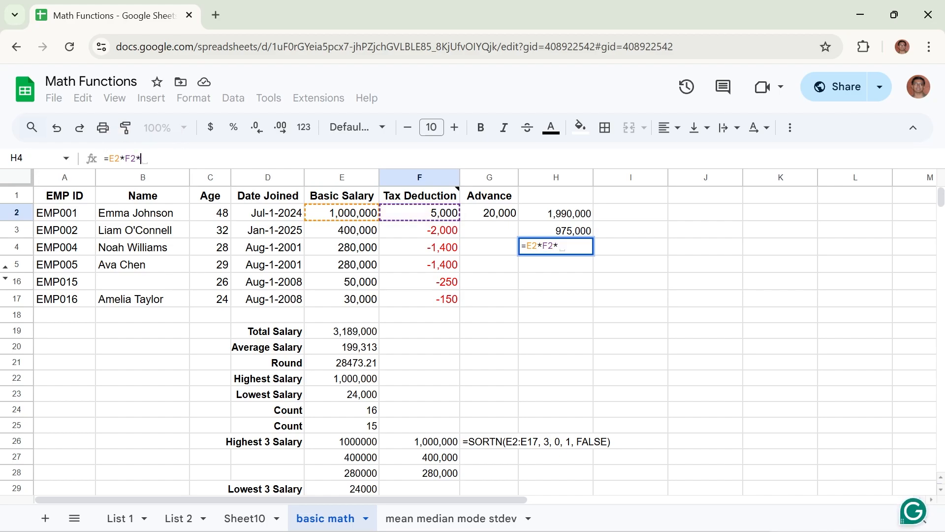
pyautogui.click(498, 218)
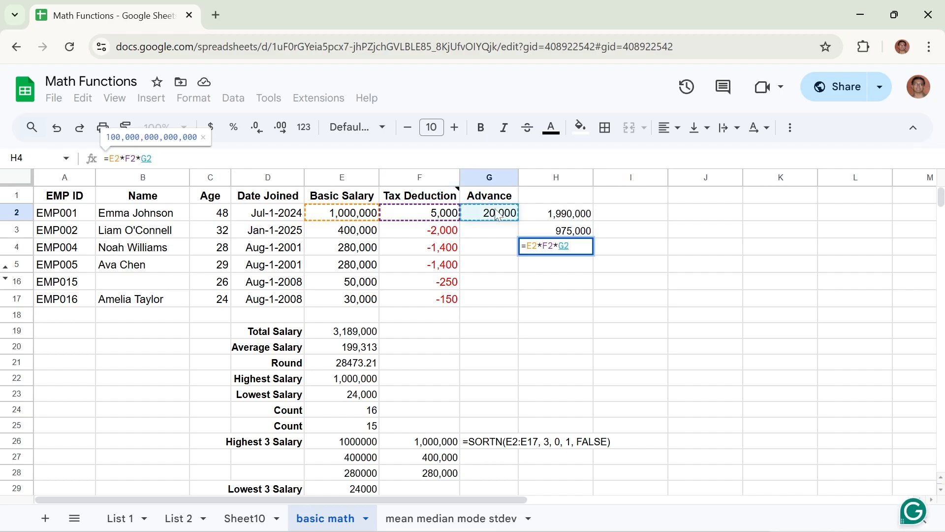
pyautogui.press('Return')
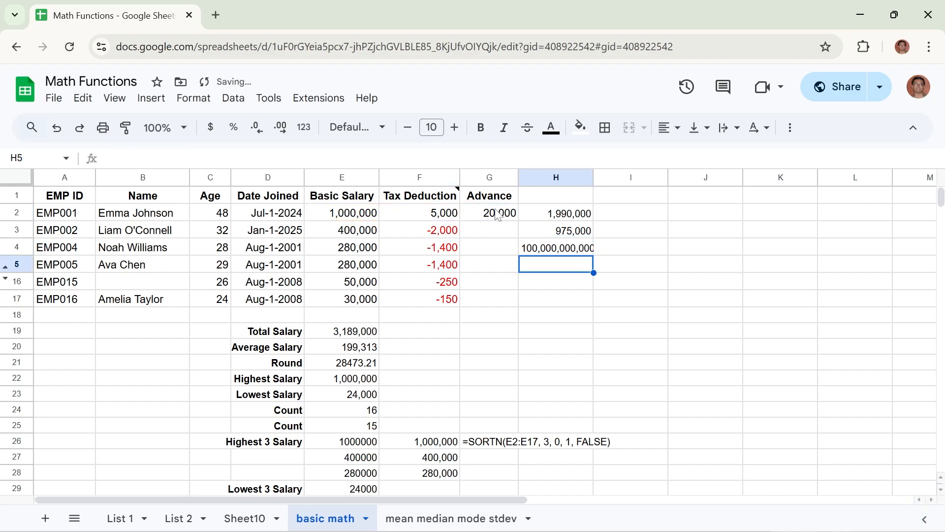
pyautogui.click(562, 251)
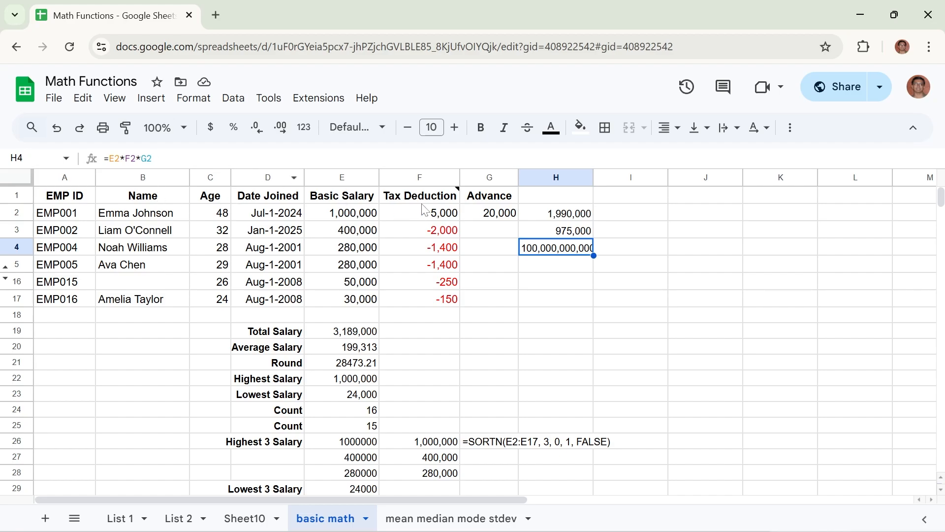
# Enter =E2/F2 in cell H5 to divide the first employee's basic salary by the tax deduction, and review the formula.
pyautogui.click(558, 268)
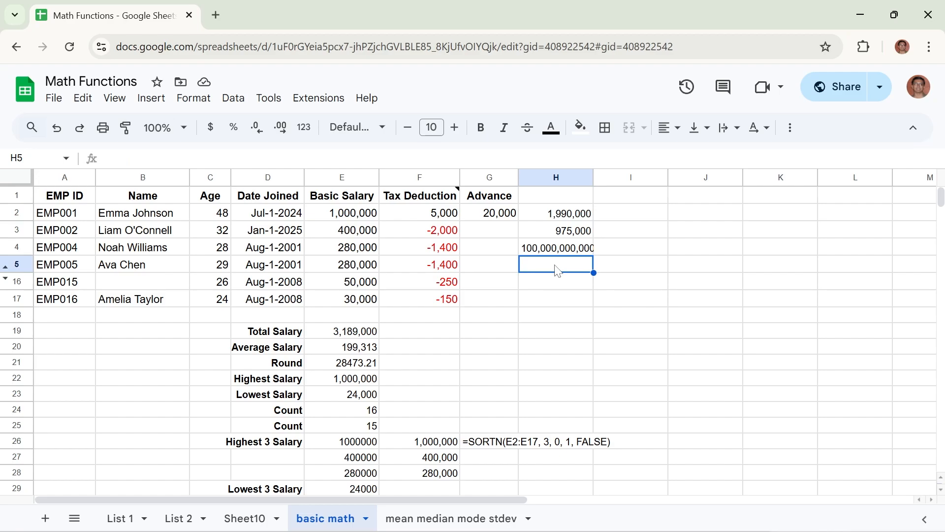
pyautogui.write('=')
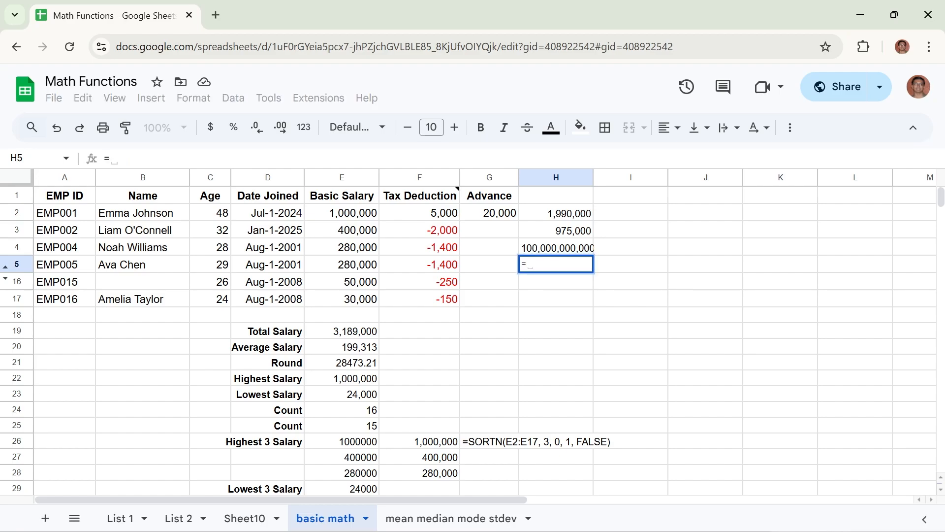
pyautogui.click(355, 214)
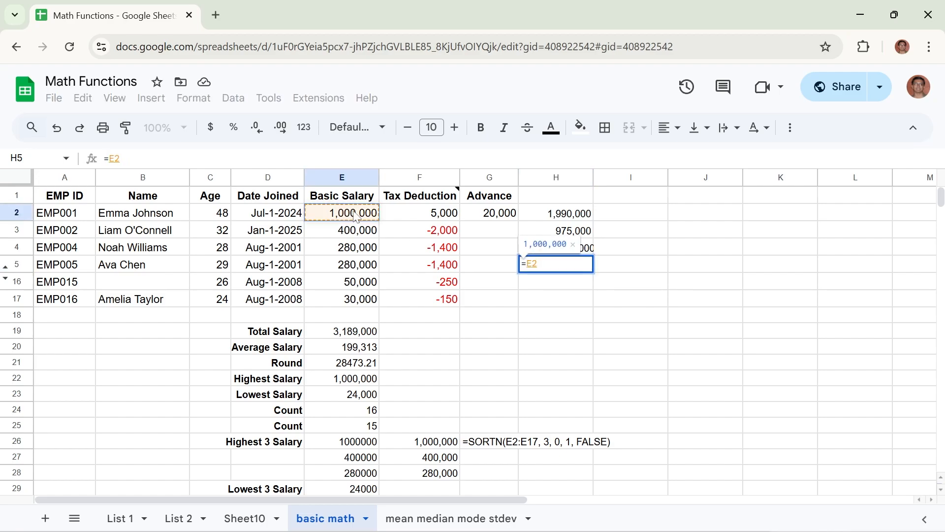
pyautogui.write('/')
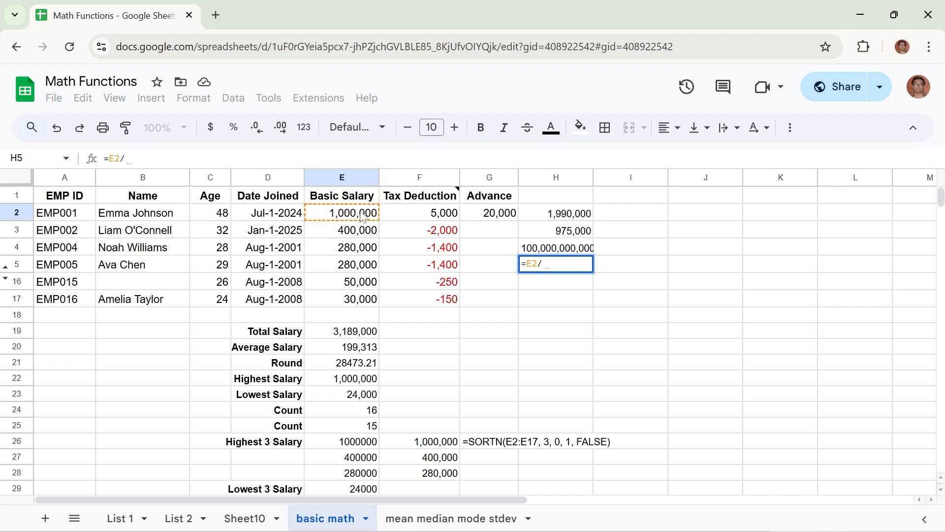
pyautogui.click(421, 216)
pyautogui.press('Return')
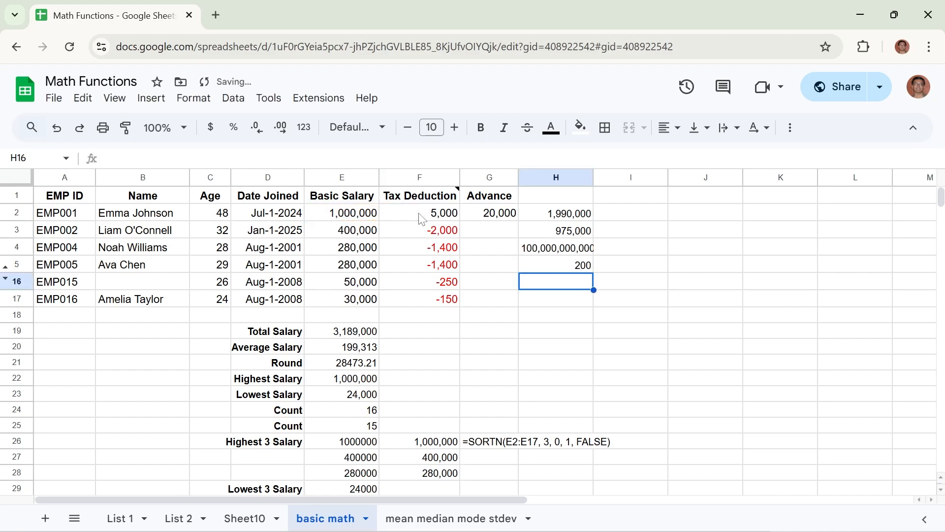
pyautogui.click(560, 265)
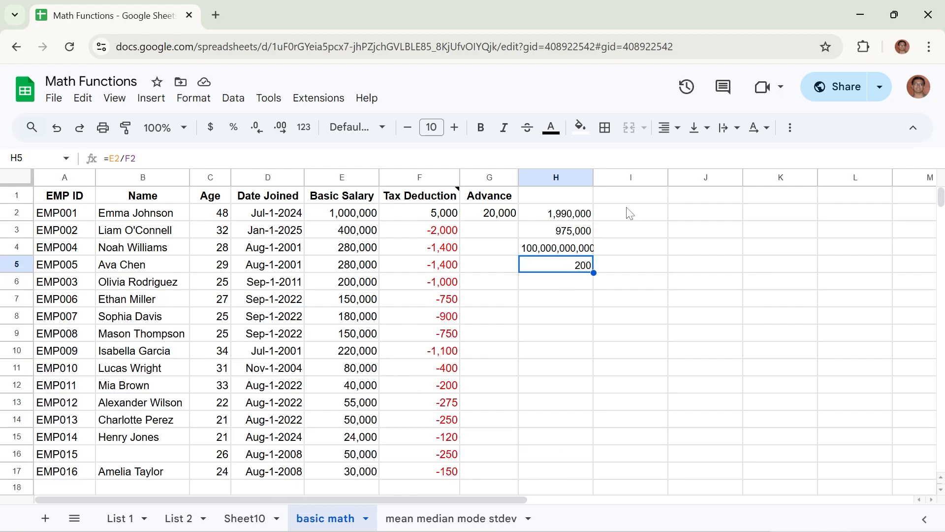
# Enter =SUM(E2:E17) in cell I2 to total the Basic Salary column, and reject the suggested autofill for the cells below.
pyautogui.click(627, 209)
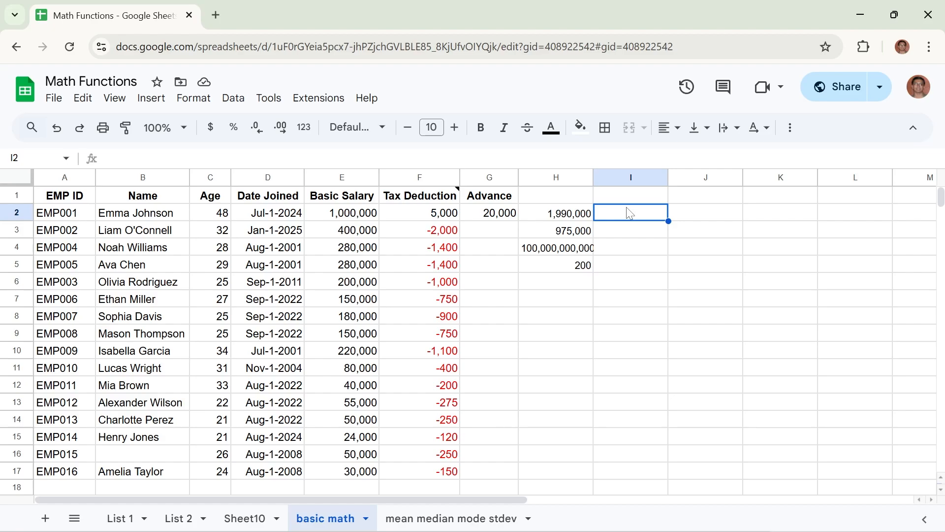
pyautogui.write('=')
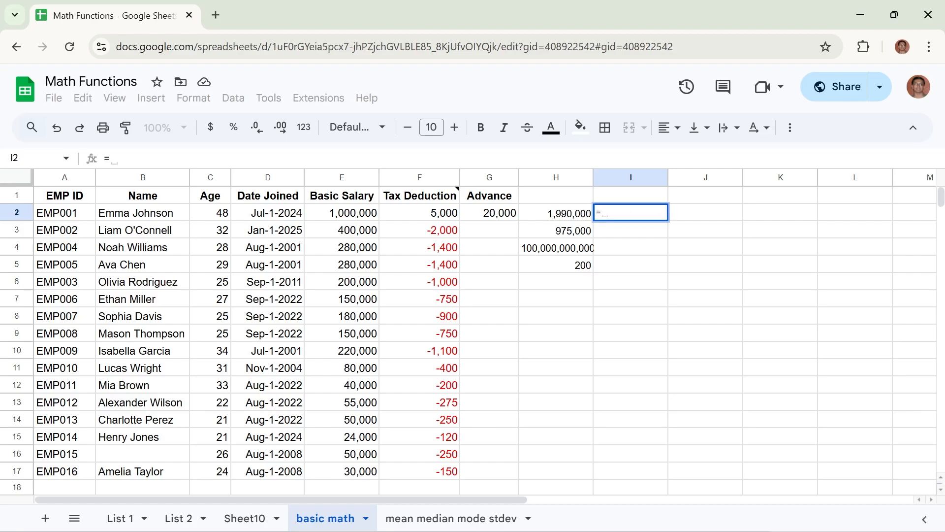
pyautogui.write('SU')
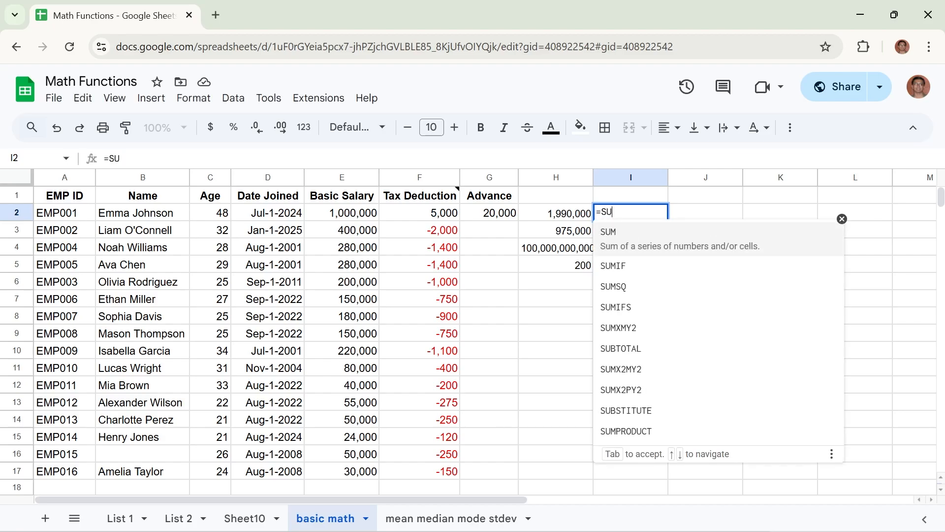
pyautogui.write('M')
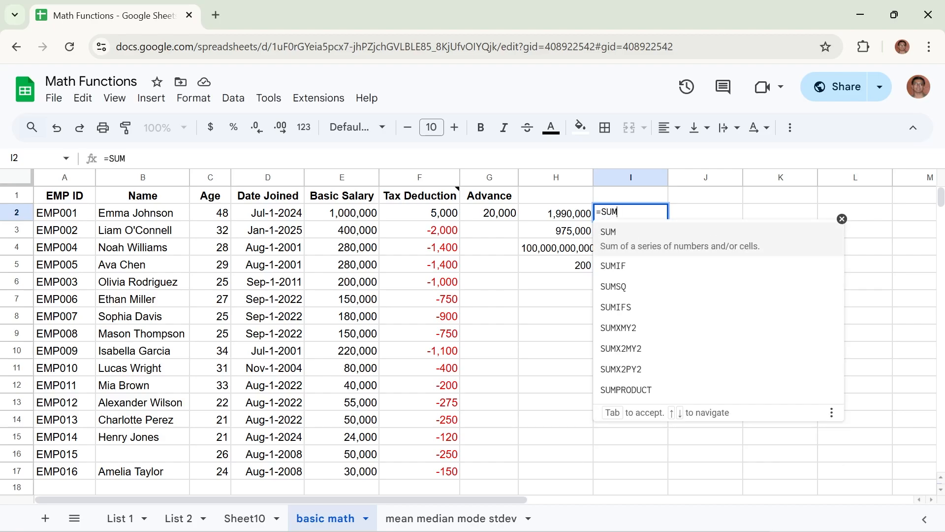
pyautogui.write('(')
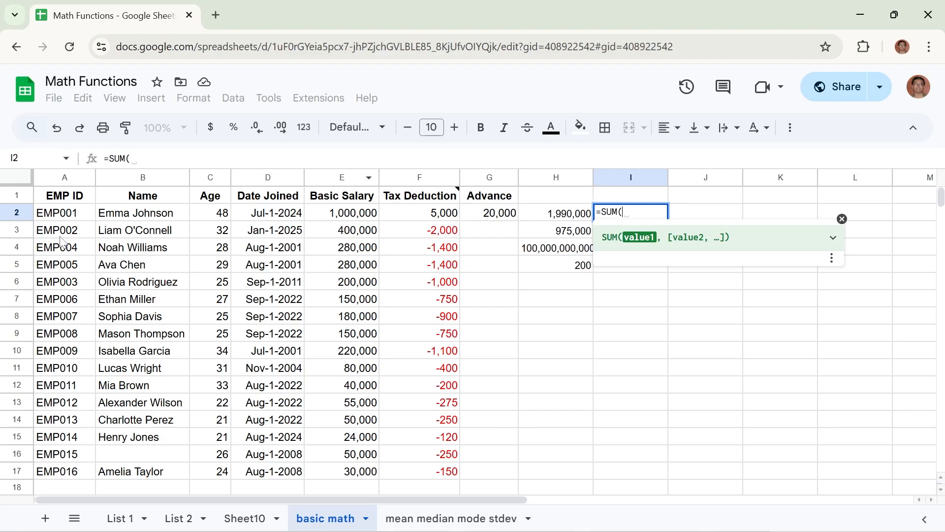
pyautogui.moveTo(329, 220); pyautogui.dragTo(342, 475)
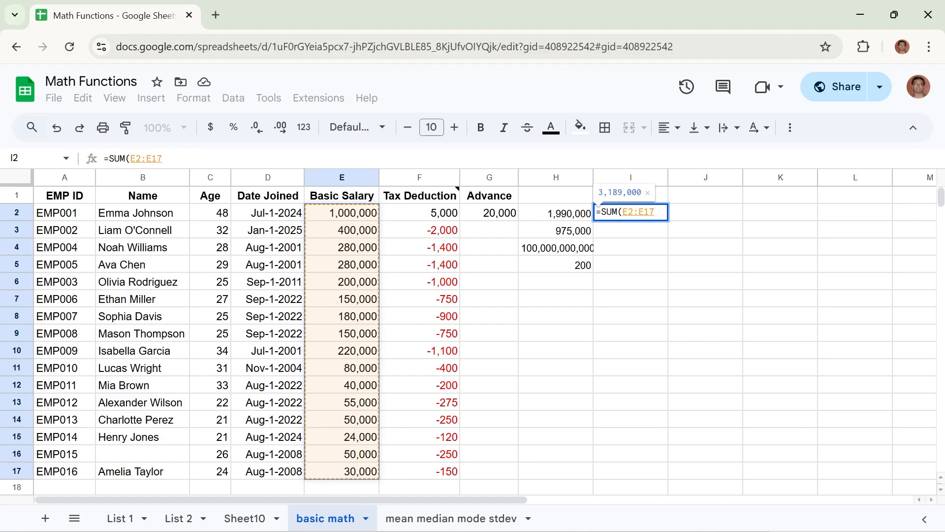
pyautogui.click(170, 158)
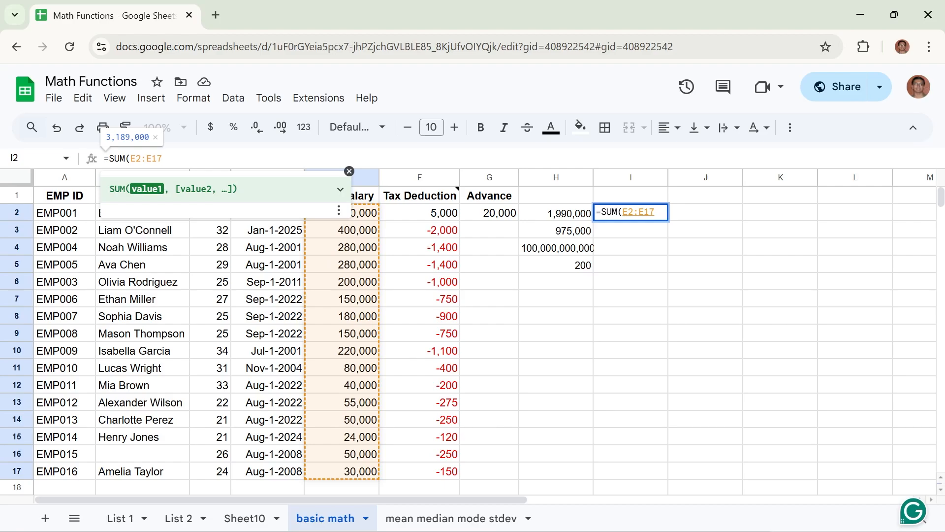
pyautogui.write(')')
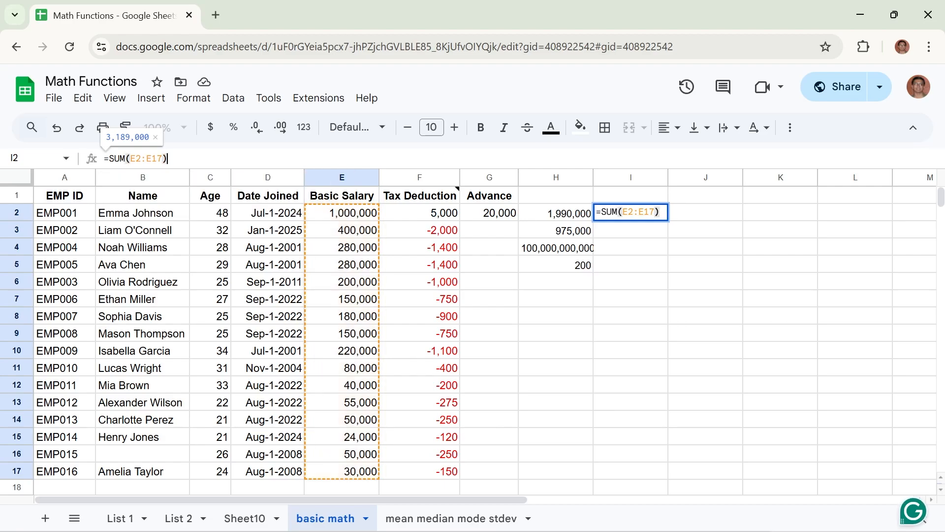
pyautogui.press('Return')
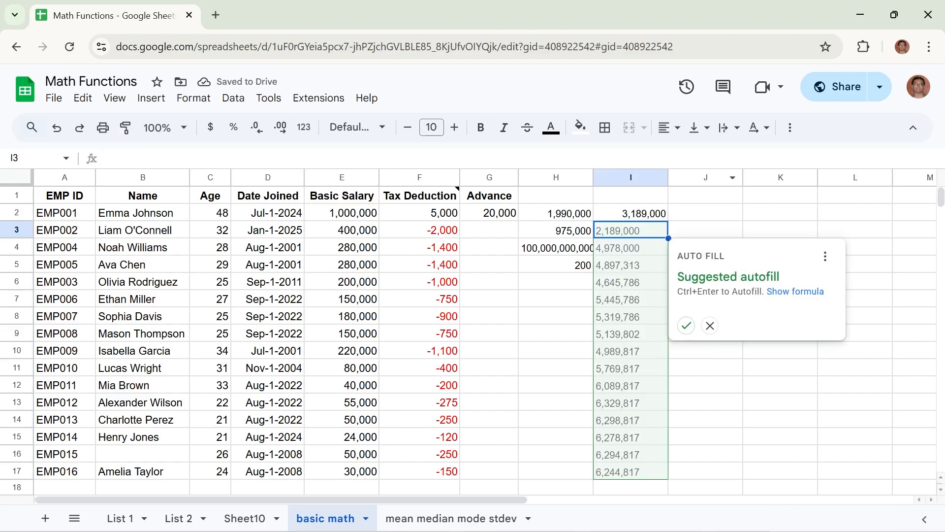
pyautogui.click(711, 326)
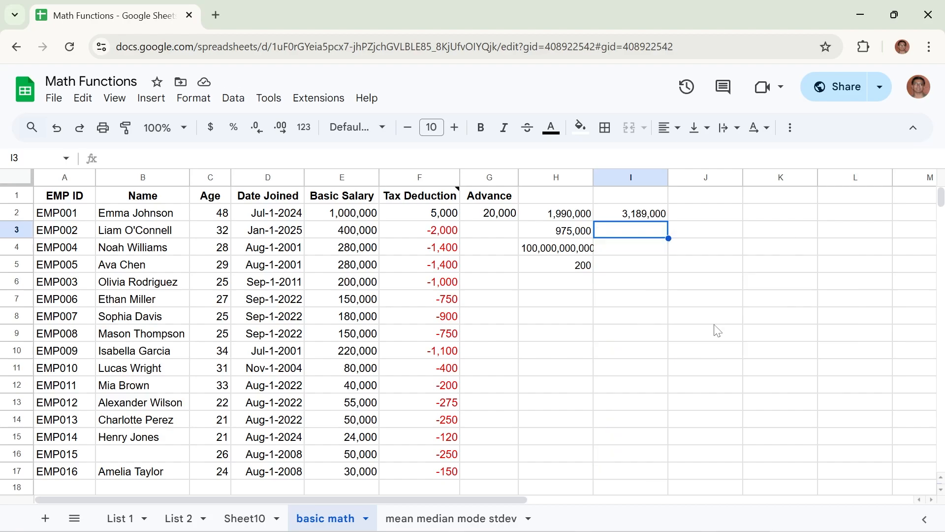
# Replace the range in cell I2's SUM formula with individual references, =SUM(E2,E3,E4,E5,E6,E7,E8,E9,E10).
pyautogui.click(638, 216)
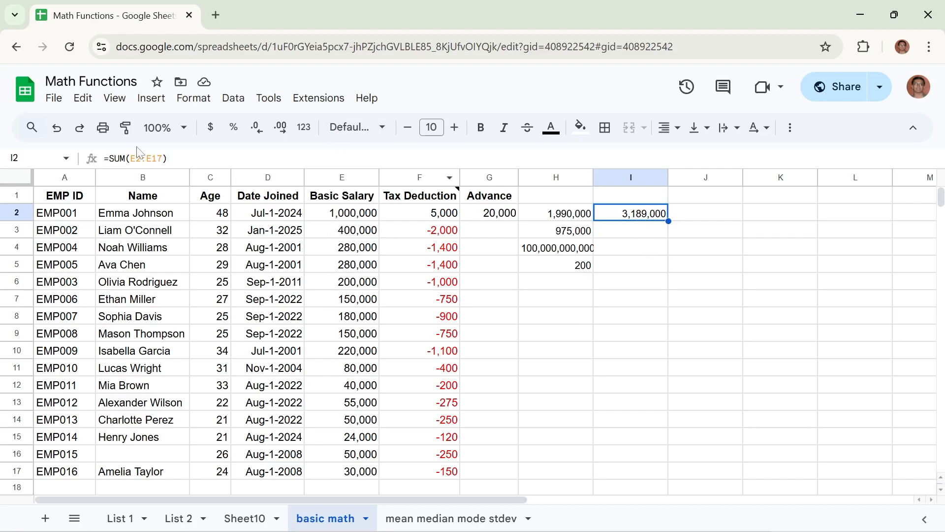
pyautogui.click(146, 158)
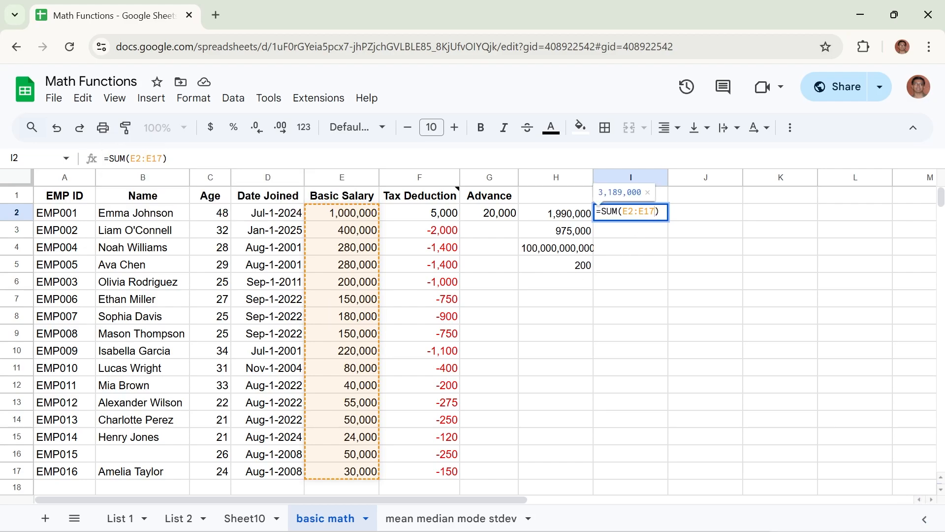
pyautogui.moveTo(655, 211); pyautogui.dragTo(634, 211)
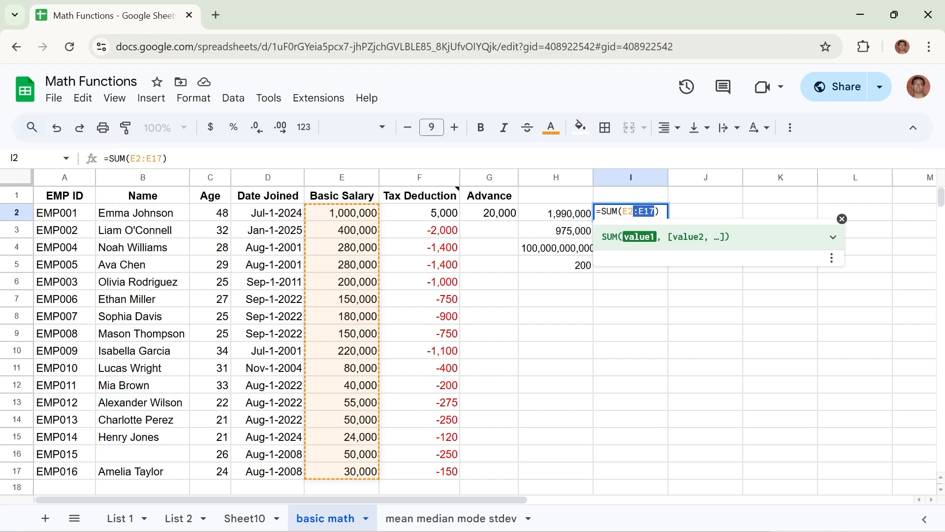
pyautogui.write(',')
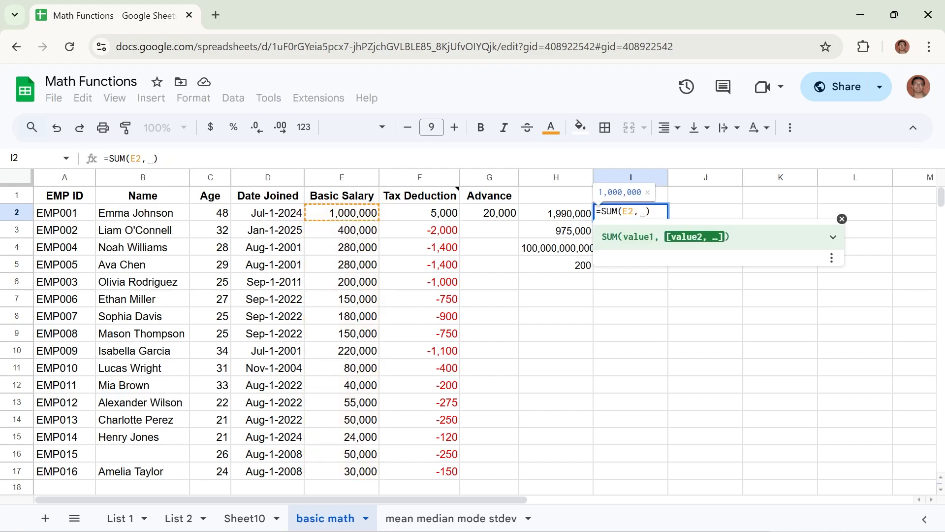
pyautogui.click(345, 230)
pyautogui.write(',')
pyautogui.click(343, 248)
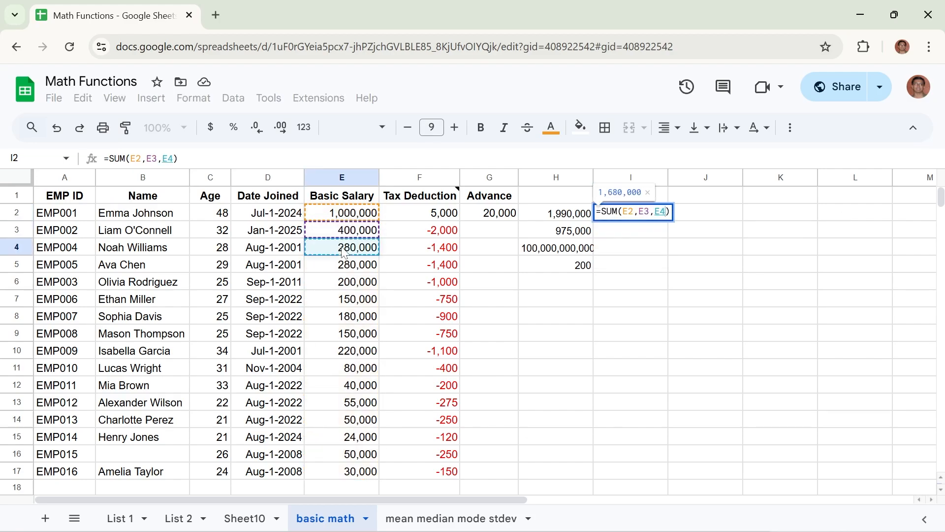
pyautogui.write(',')
pyautogui.click(345, 265)
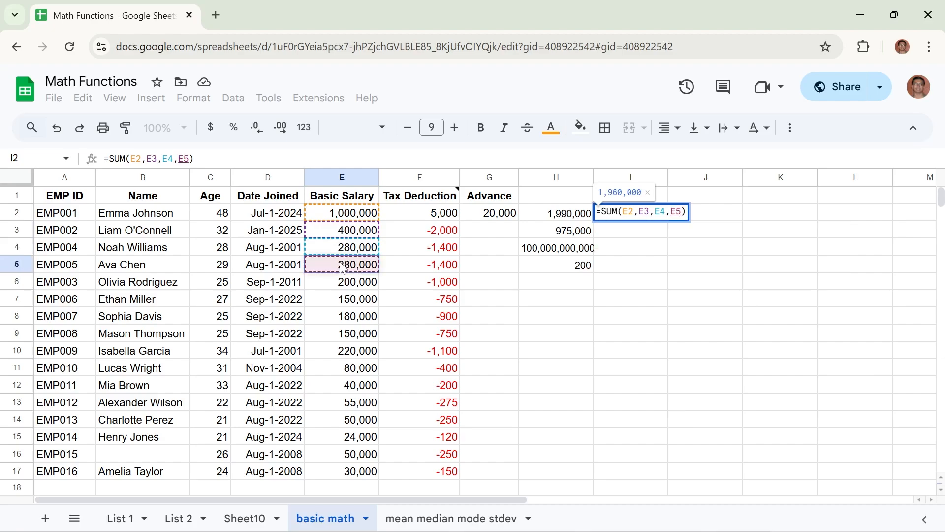
pyautogui.write(',')
pyautogui.click(343, 284)
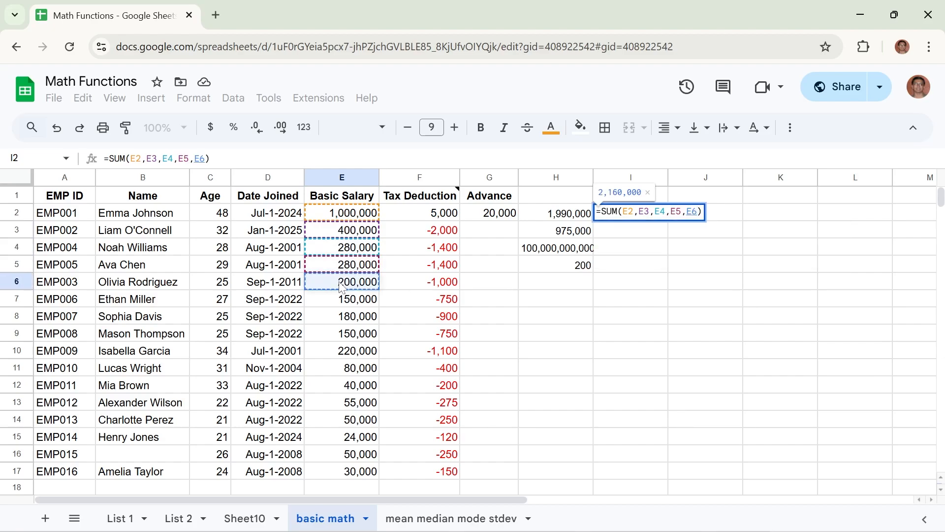
pyautogui.write(',')
pyautogui.click(341, 301)
pyautogui.write(',')
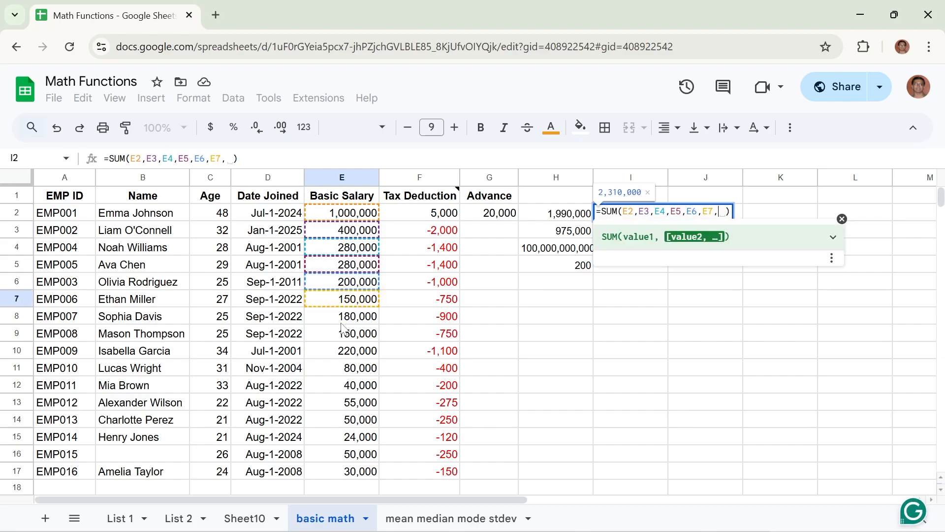
pyautogui.click(346, 319)
pyautogui.write(',')
pyautogui.click(347, 335)
pyautogui.write(',')
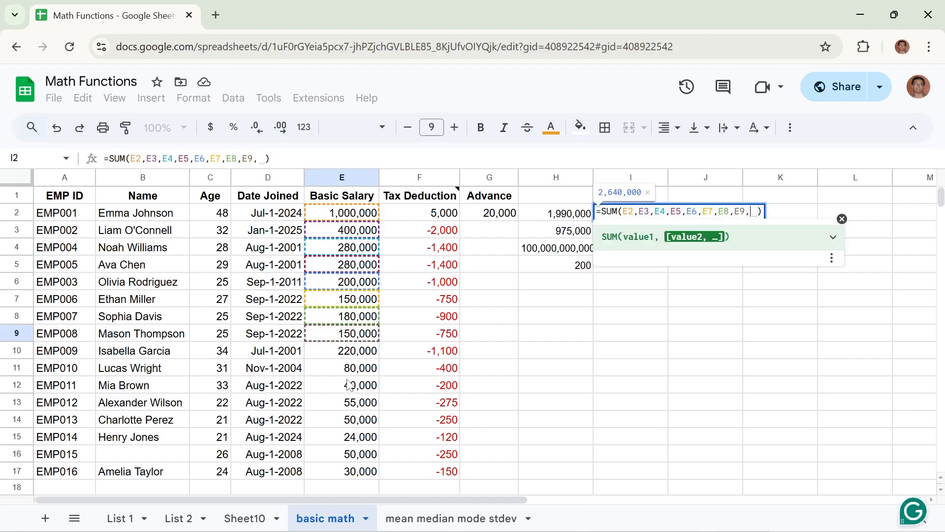
pyautogui.click(355, 352)
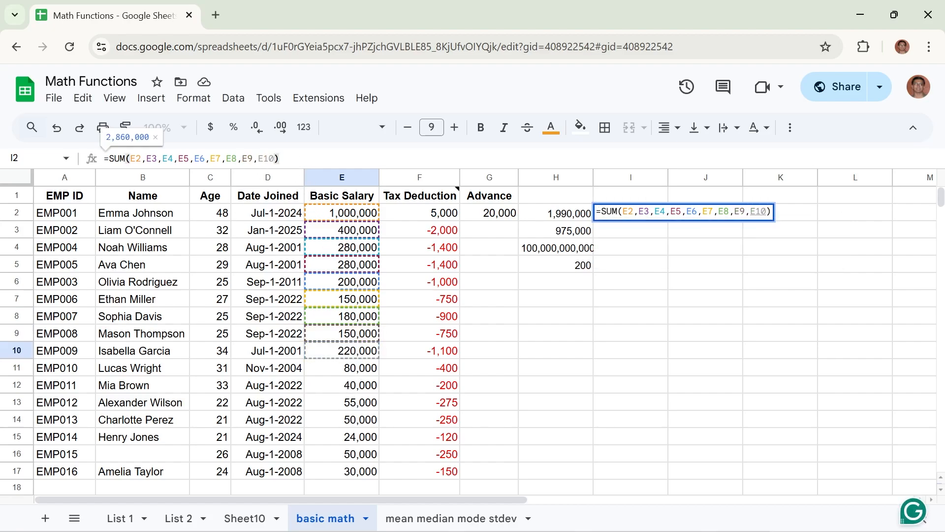
pyautogui.press('Return')
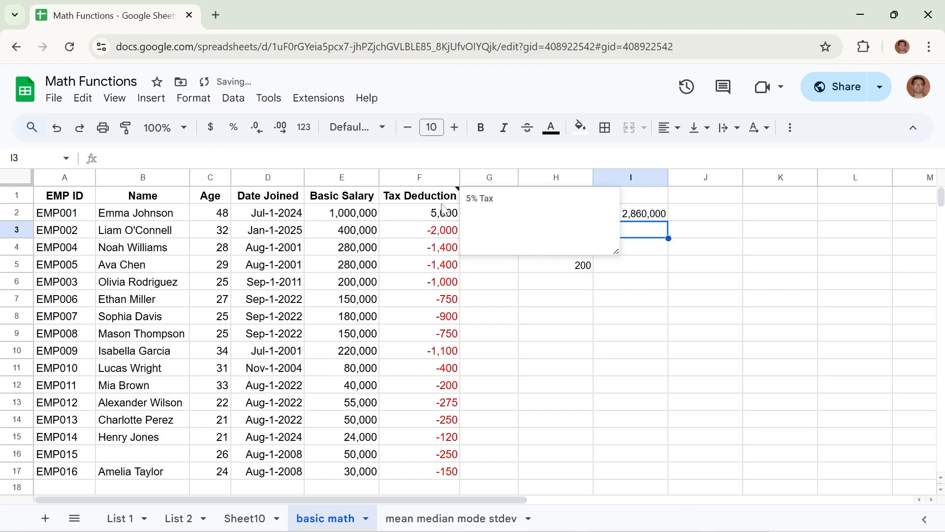
# Change the formula in cell I2 to =SUM(E2:E5,E12:E16,E8), combining two ranges and a single cell, and review it.
pyautogui.click(658, 216)
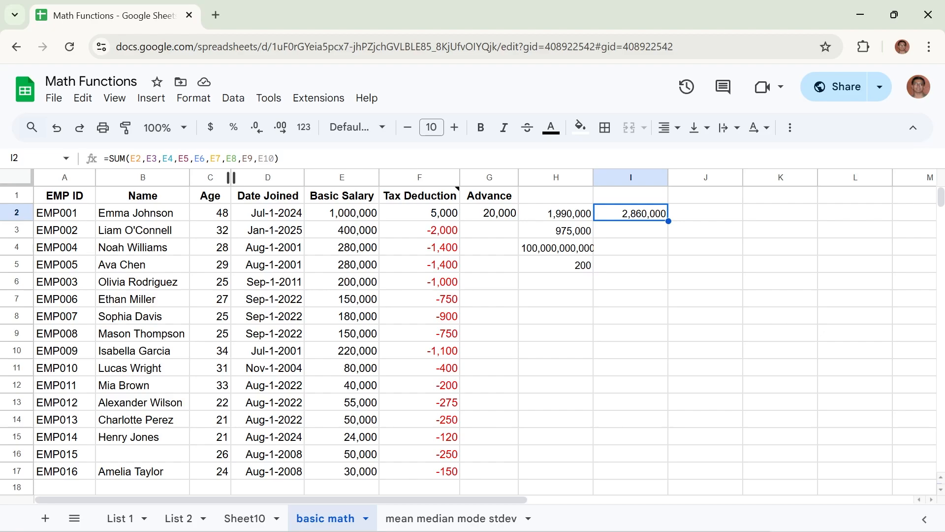
pyautogui.moveTo(274, 158); pyautogui.dragTo(130, 158)
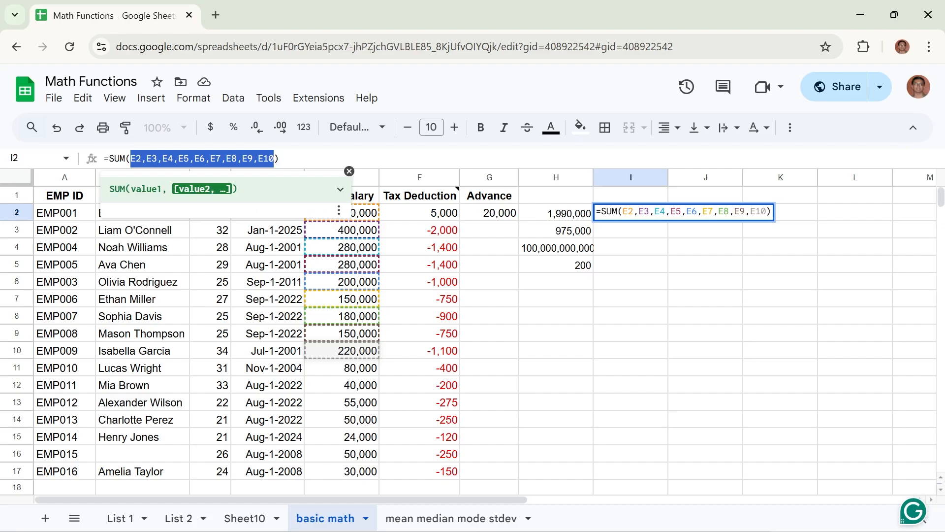
pyautogui.press('BackSpace')
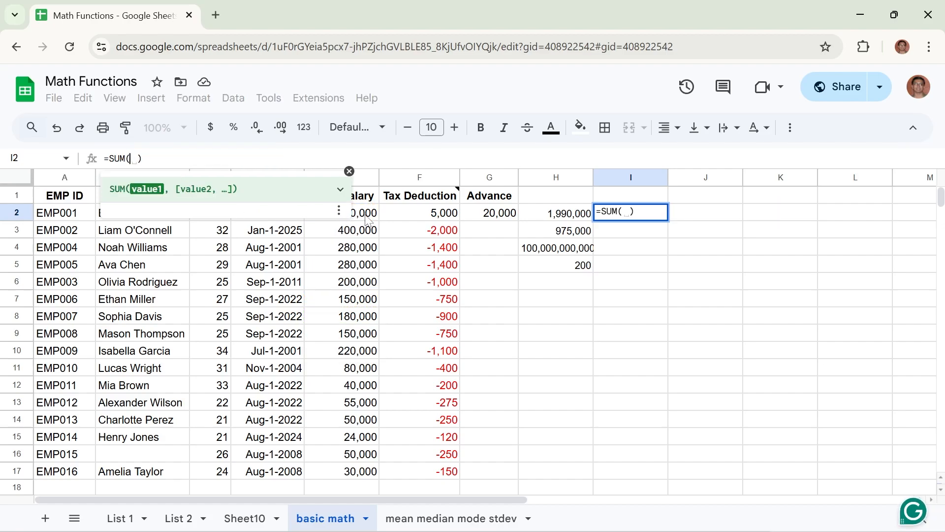
pyautogui.moveTo(365, 221); pyautogui.dragTo(354, 474)
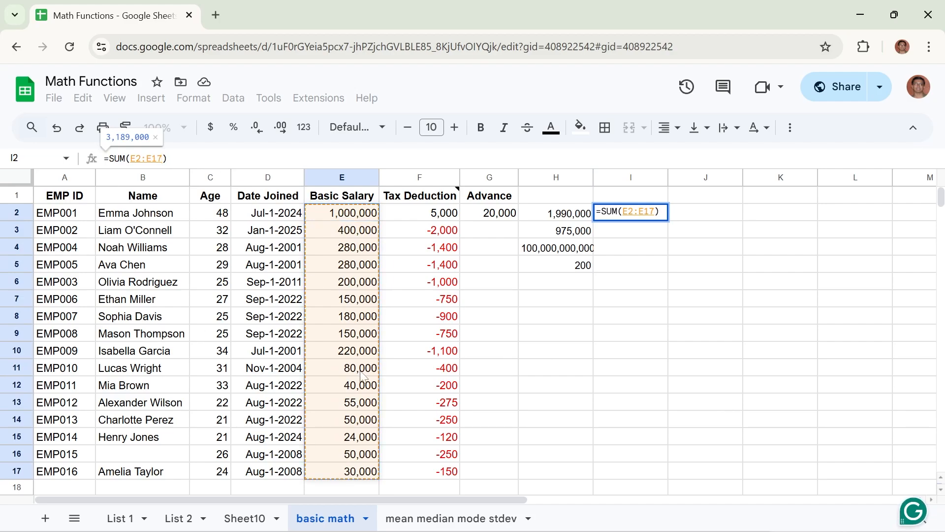
pyautogui.moveTo(339, 216); pyautogui.dragTo(339, 270)
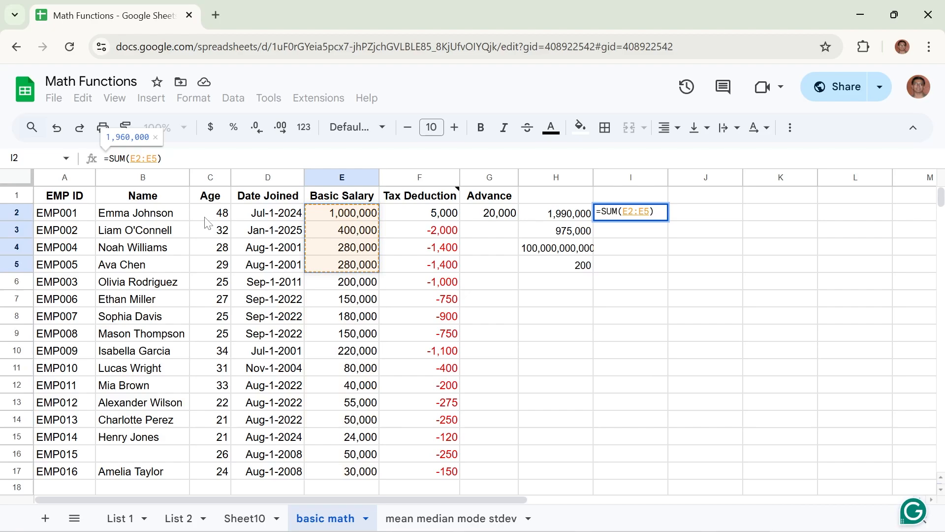
pyautogui.write(',')
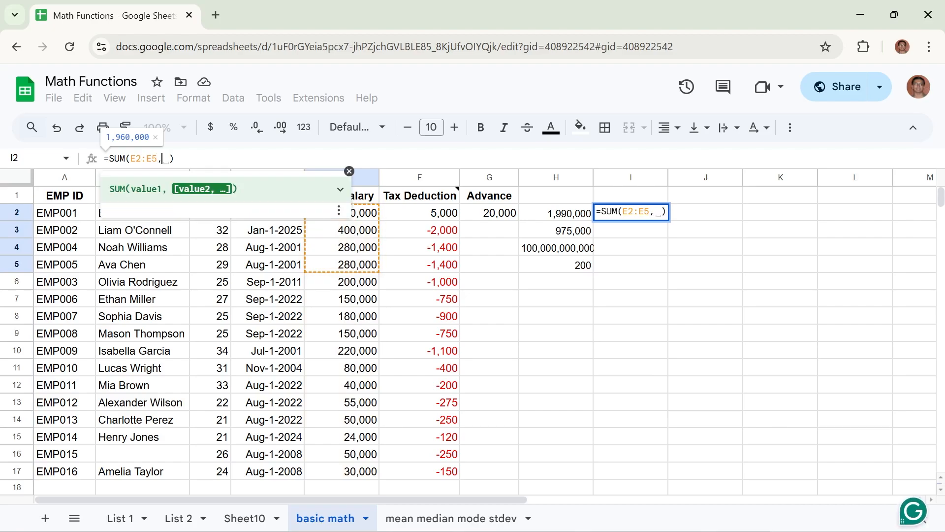
pyautogui.moveTo(354, 392); pyautogui.dragTo(350, 455)
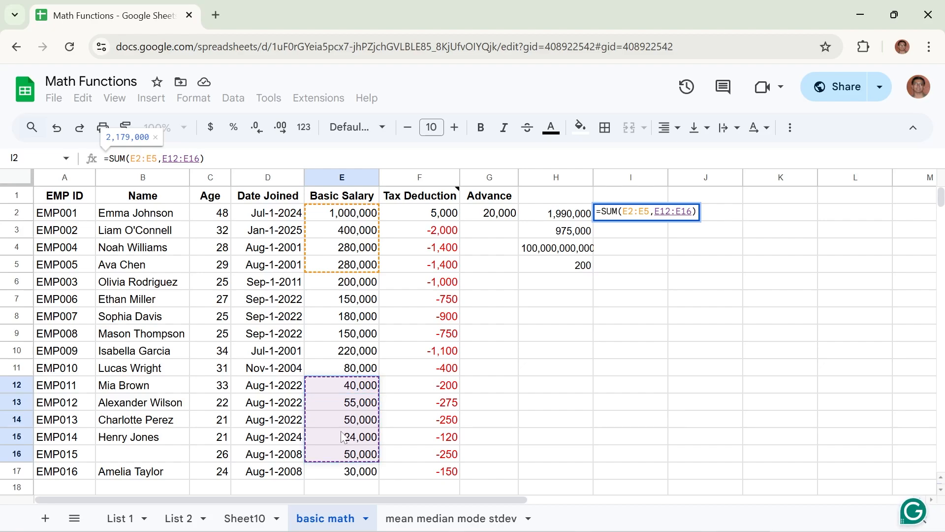
pyautogui.write(',')
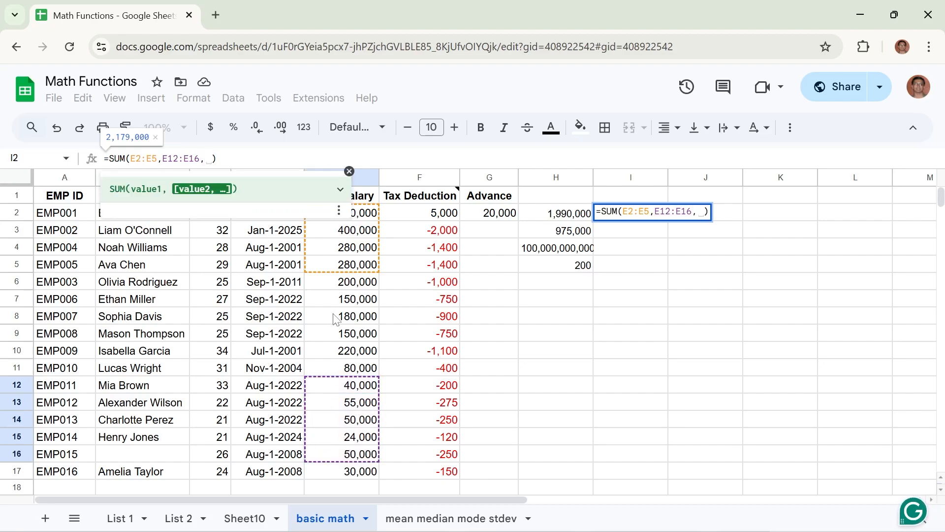
pyautogui.click(338, 317)
pyautogui.write(')')
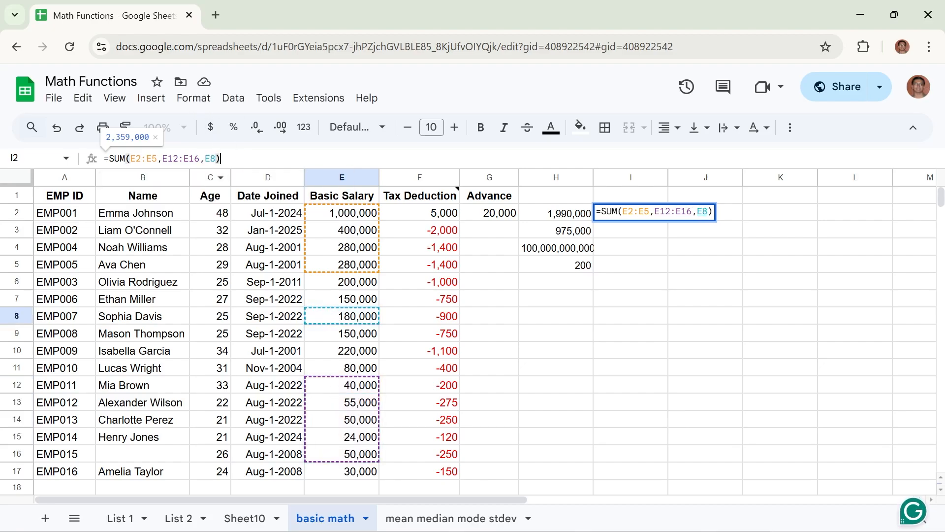
pyautogui.press('Return')
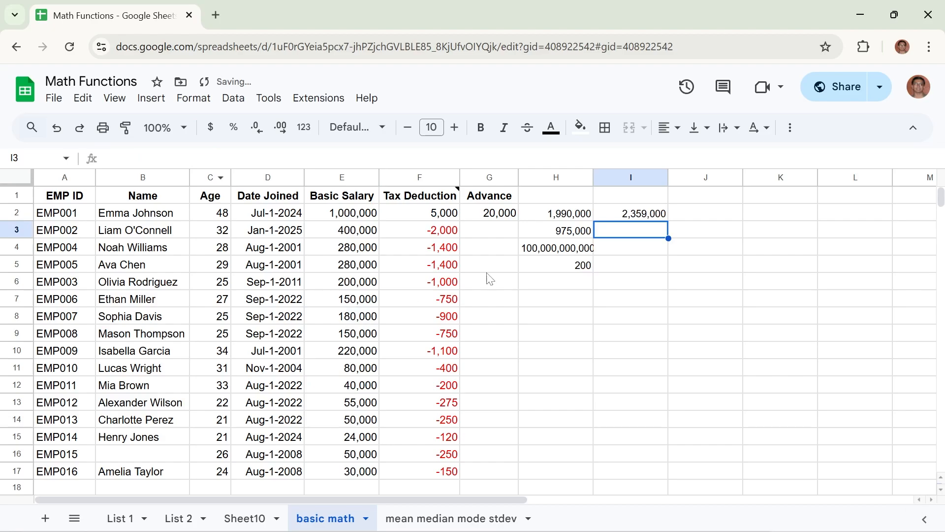
pyautogui.click(621, 215)
pyautogui.press('F2')
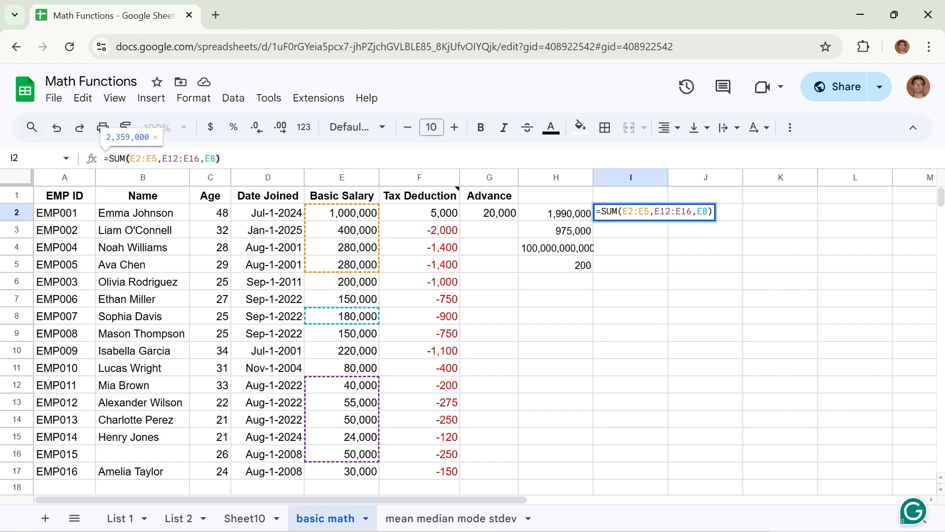
pyautogui.press('Return')
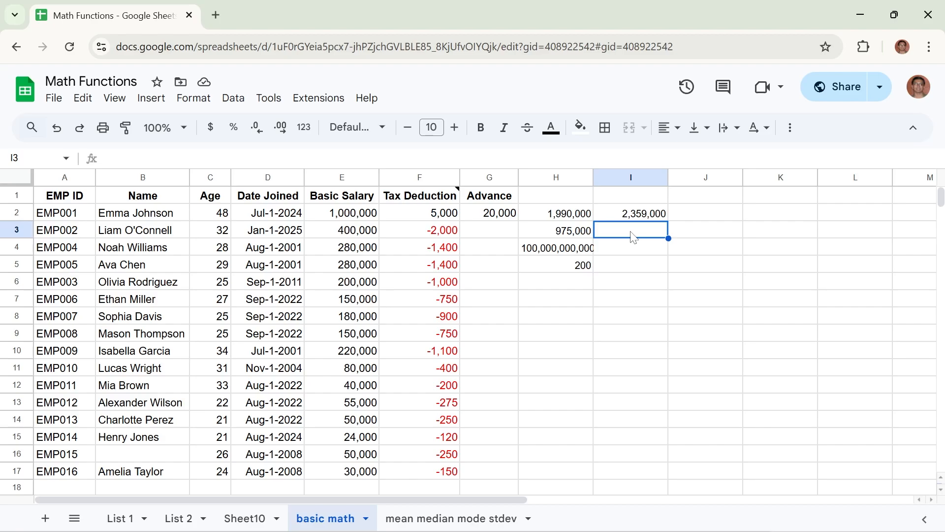
pyautogui.click(358, 214)
pyautogui.write('=')
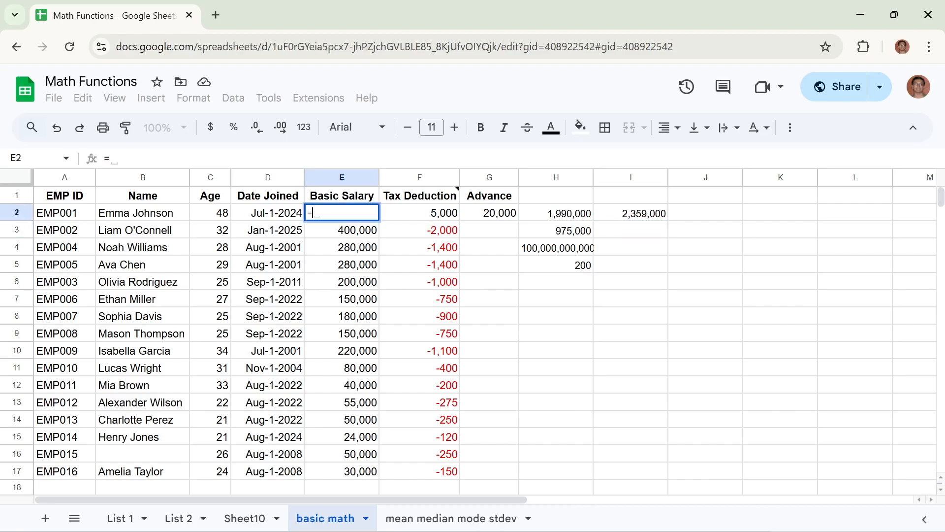
pyautogui.press('Escape')
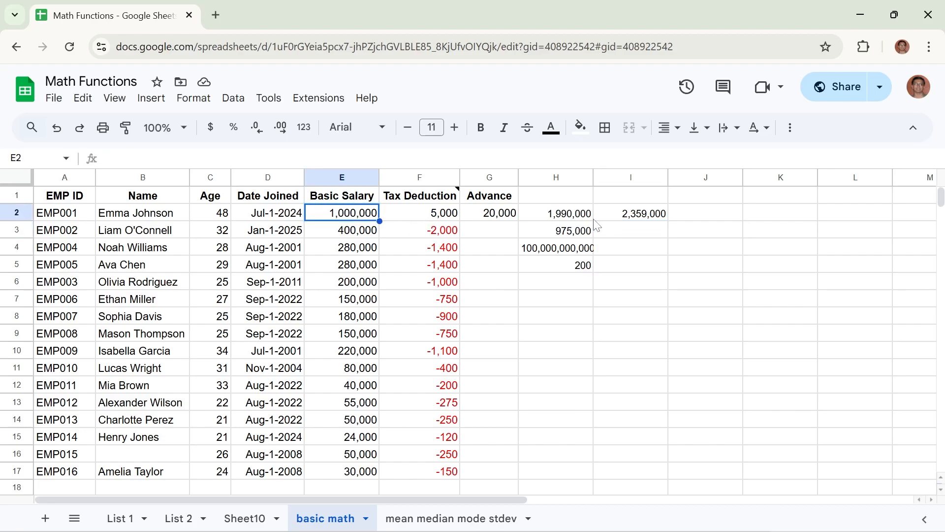
# Try =E2-F2 in cell I3 to subtract the first employee's tax deduction from the basic salary, and erase everything after the equals sign.
pyautogui.click(624, 235)
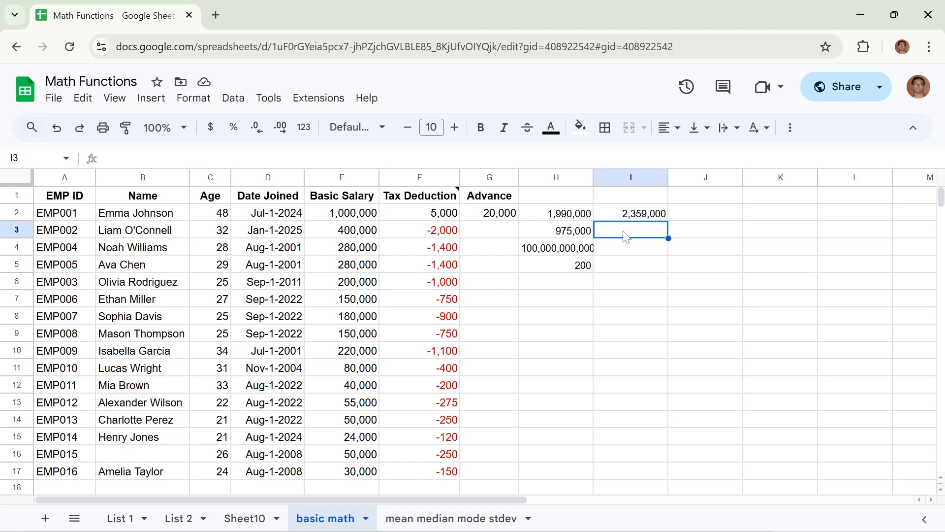
pyautogui.write('=')
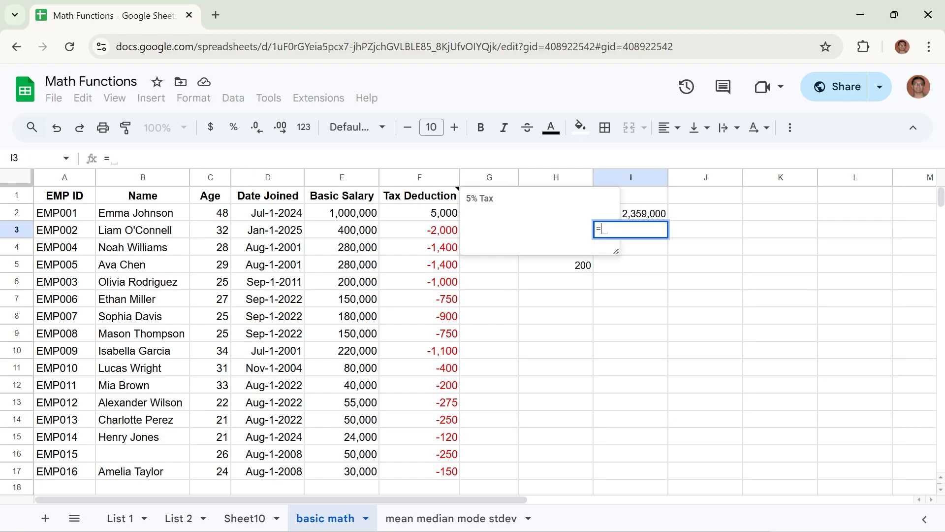
pyautogui.click(343, 218)
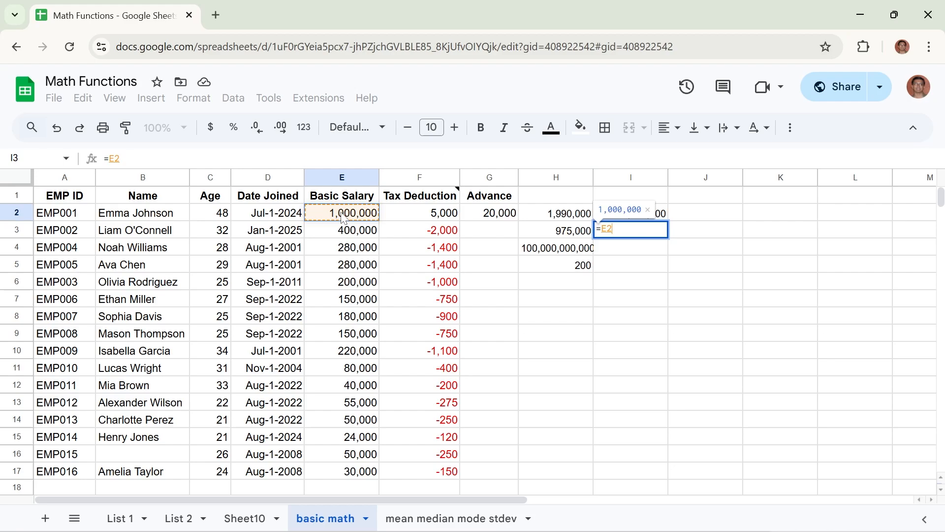
pyautogui.write('-')
pyautogui.click(437, 220)
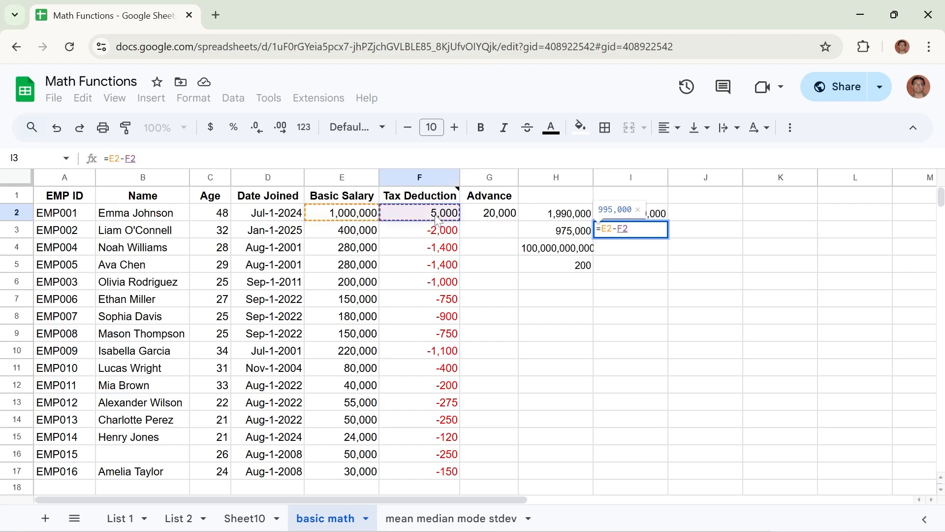
pyautogui.hotkey('shift', 'Left')
pyautogui.hotkey('shift', 'Left')
pyautogui.hotkey('shift', 'Left')
pyautogui.hotkey('shift', 'Left')
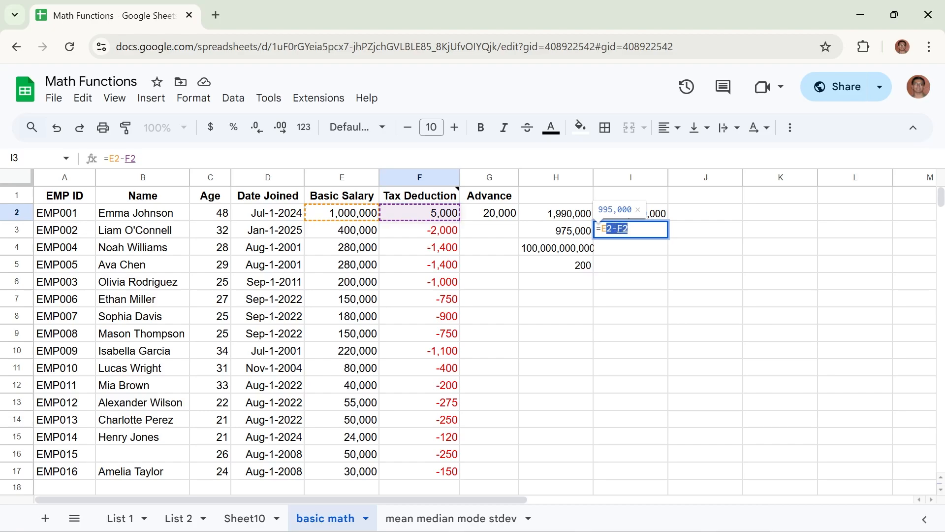
pyautogui.hotkey('shift', 'Left')
pyautogui.press('BackSpace')
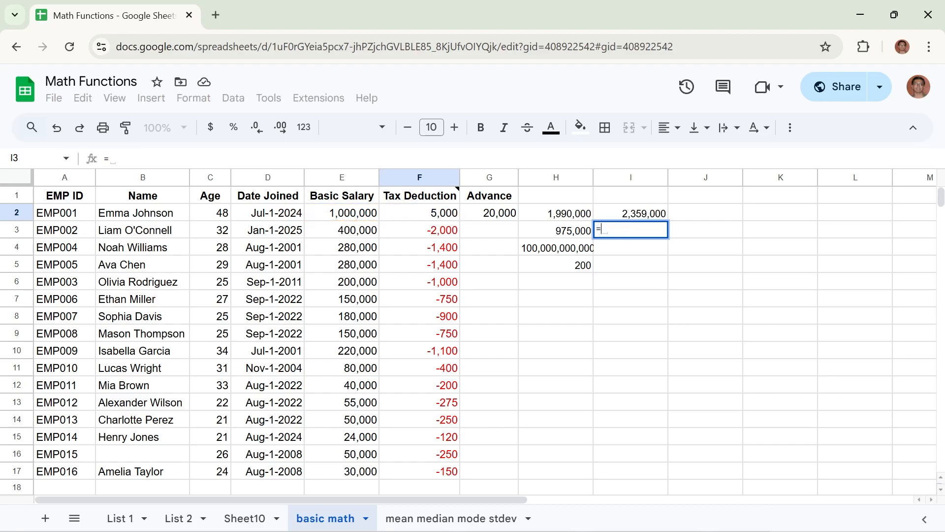
# Try entering =SUB in cell I3 to look for a subtraction function among the suggestions.
pyautogui.write('SUN')
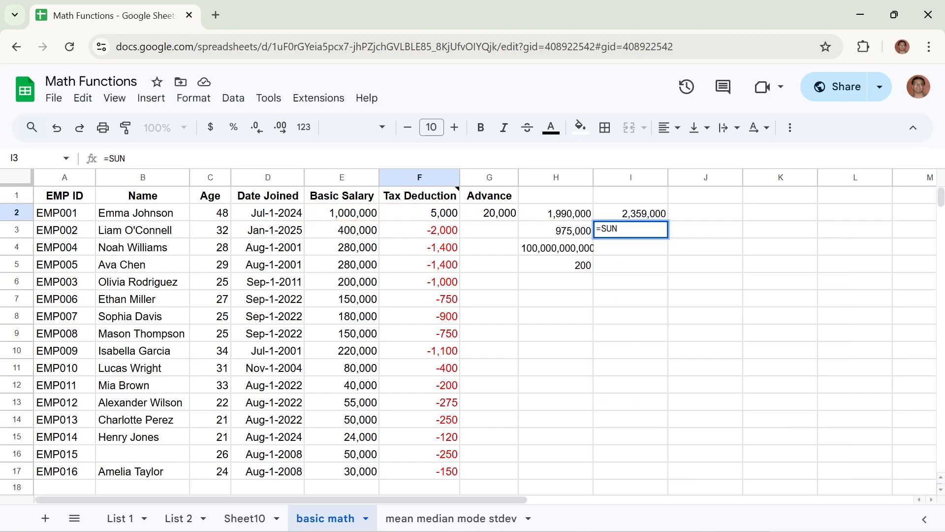
pyautogui.press('BackSpace')
pyautogui.write('B')
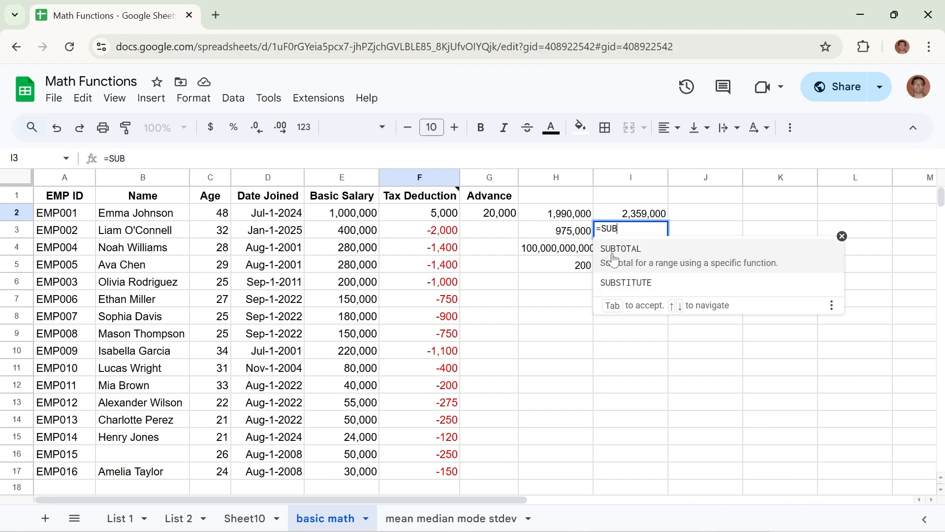
# Enter =SUM(E3,F3) in cell I3 to add the second employee's basic salary and negative tax deduction, and review the formula.
pyautogui.hotkey('shift', 'Left')
pyautogui.write('M')
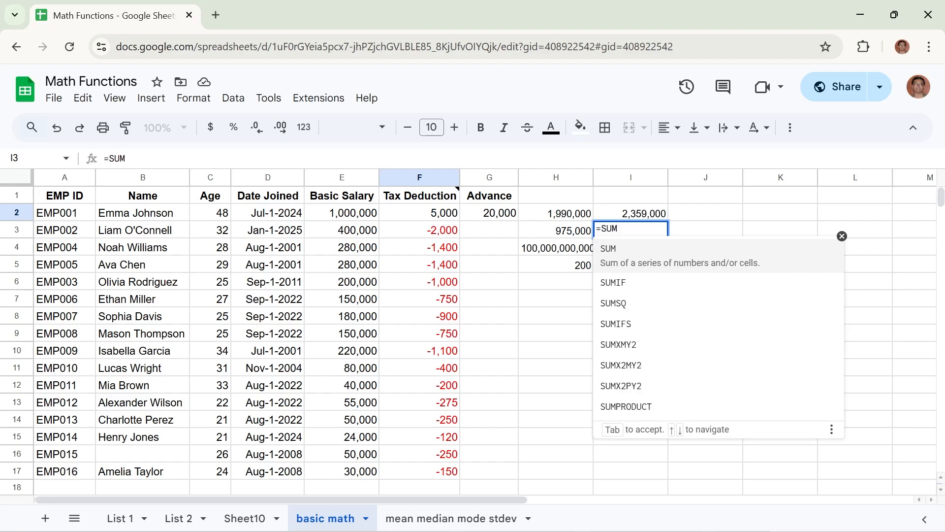
pyautogui.write('(')
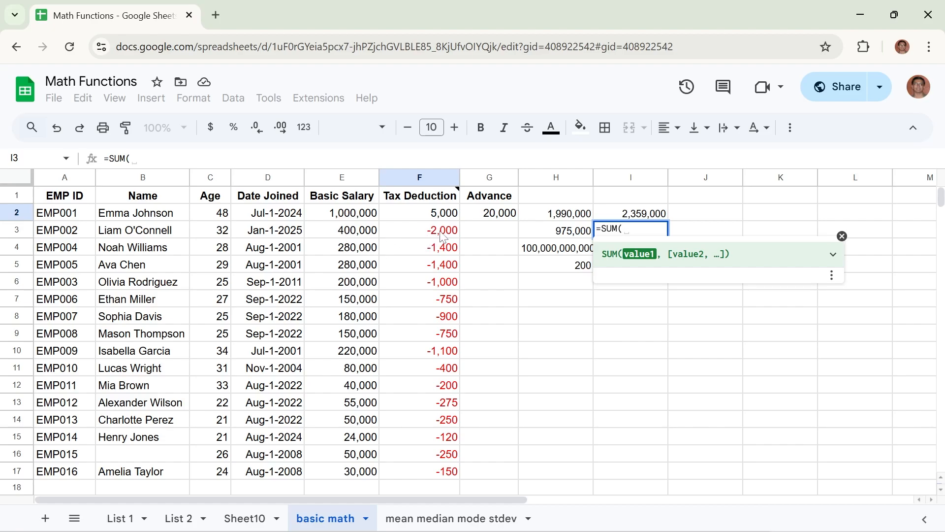
pyautogui.click(357, 237)
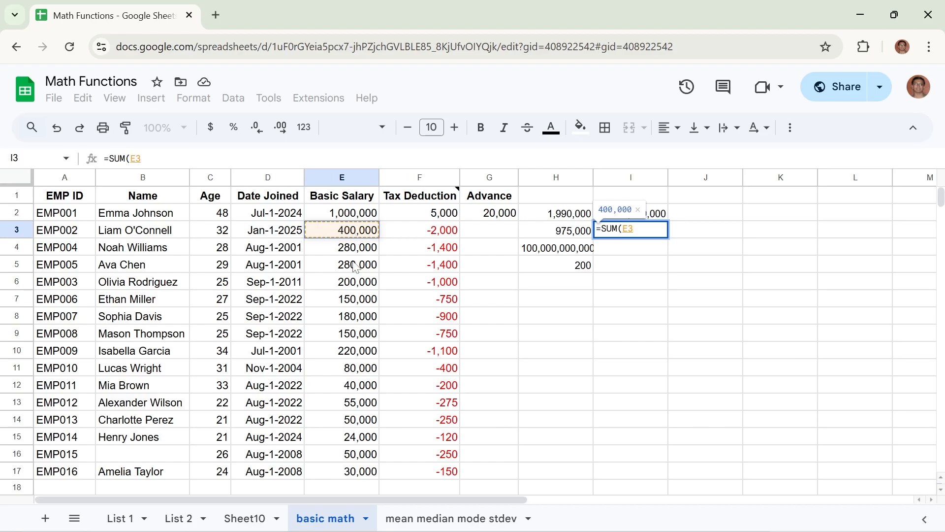
pyautogui.write(',')
pyautogui.click(446, 235)
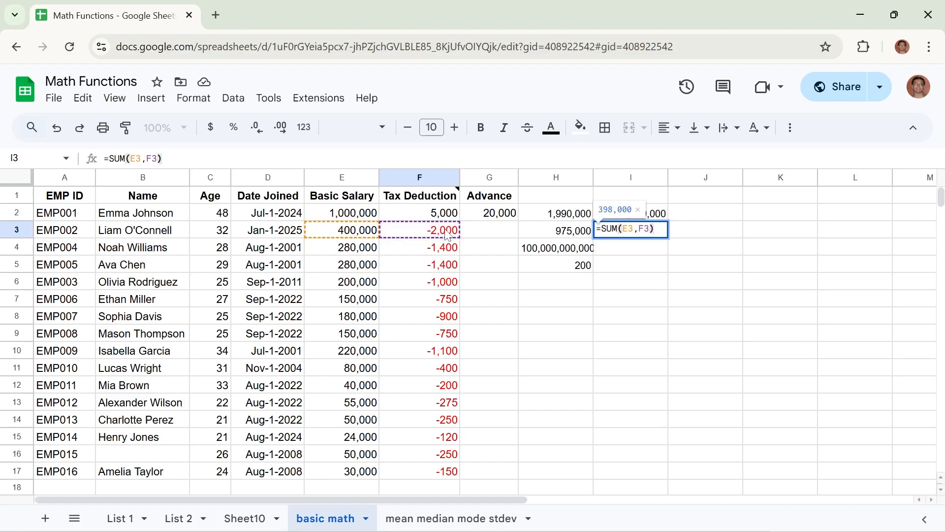
pyautogui.press('Return')
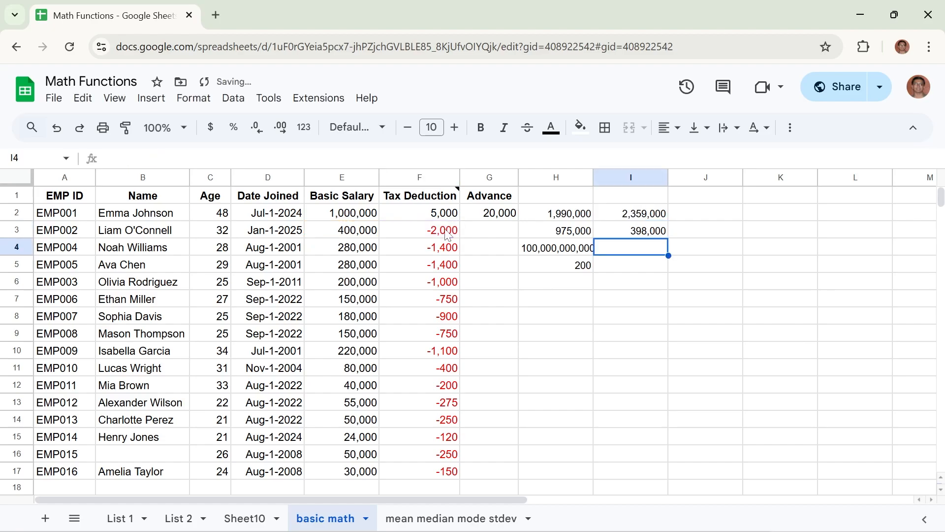
pyautogui.click(630, 231)
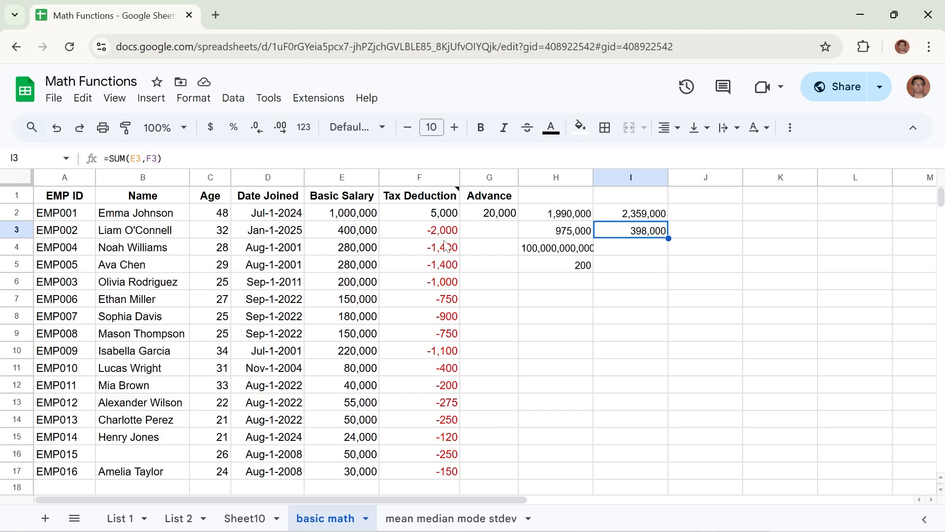
# Change the first employee's tax deduction in cell F2 to -5000.
pyautogui.click(433, 215)
pyautogui.doubleClick(433, 216)
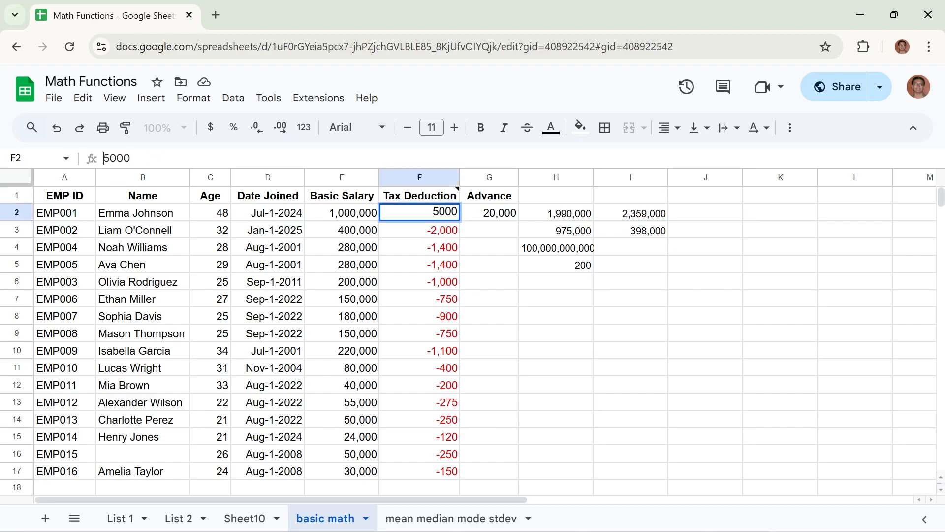
pyautogui.write('-')
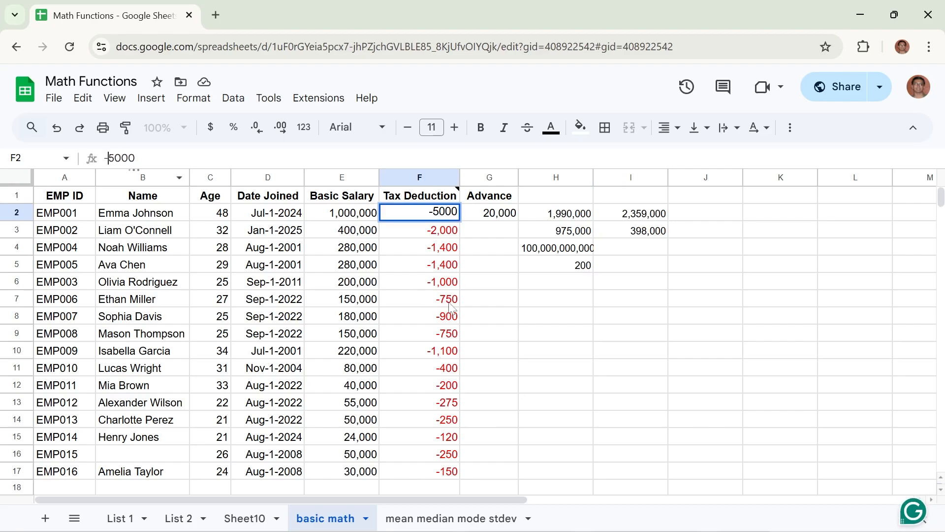
pyautogui.click(509, 300)
pyautogui.click(418, 218)
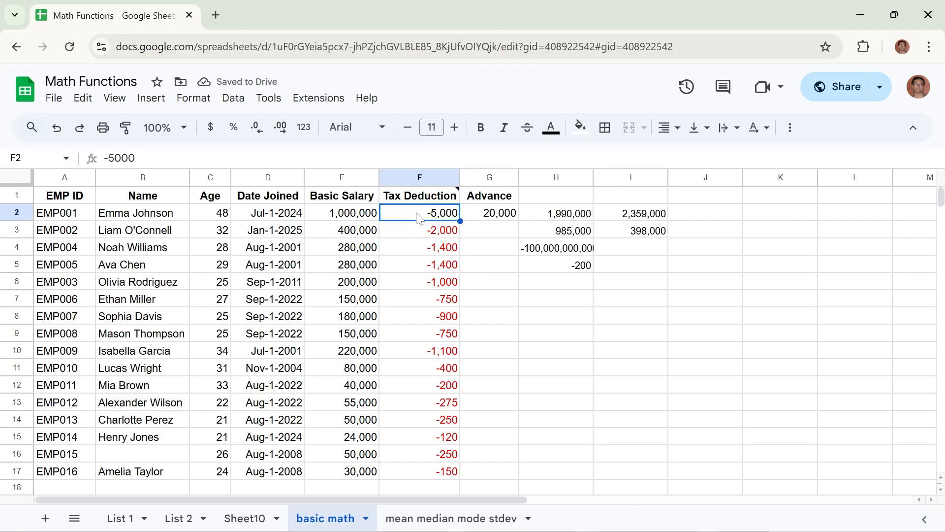
# Enter =SUM(E2,F2) in cell J2 to combine the first employee's basic salary and tax deduction, and review the formula.
pyautogui.click(688, 215)
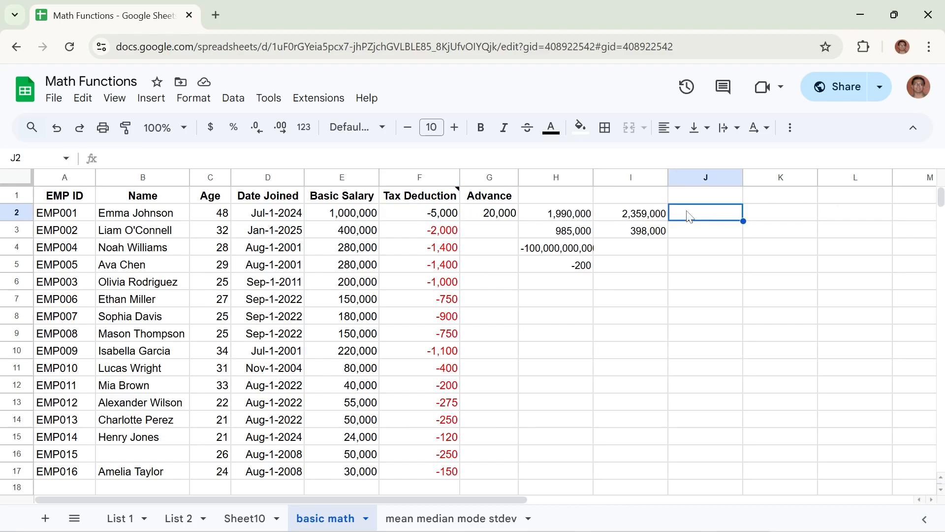
pyautogui.write('=')
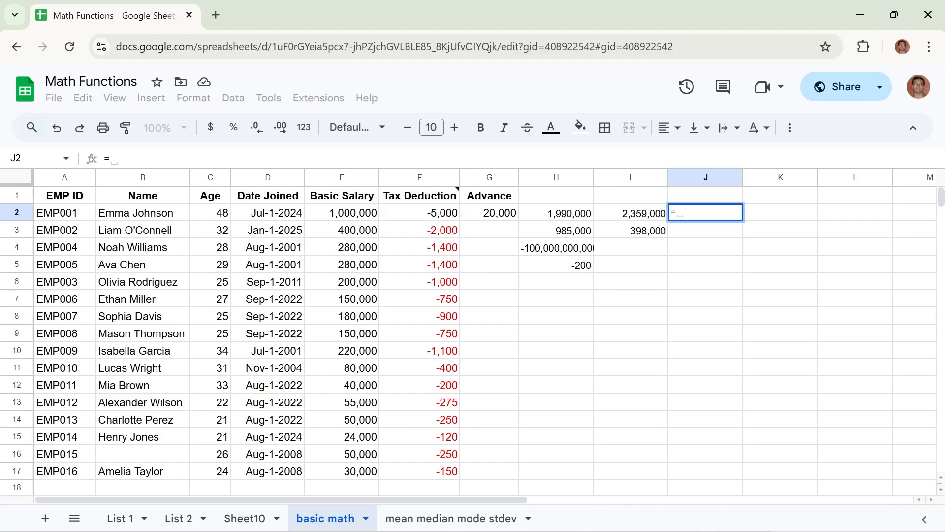
pyautogui.write('SUM')
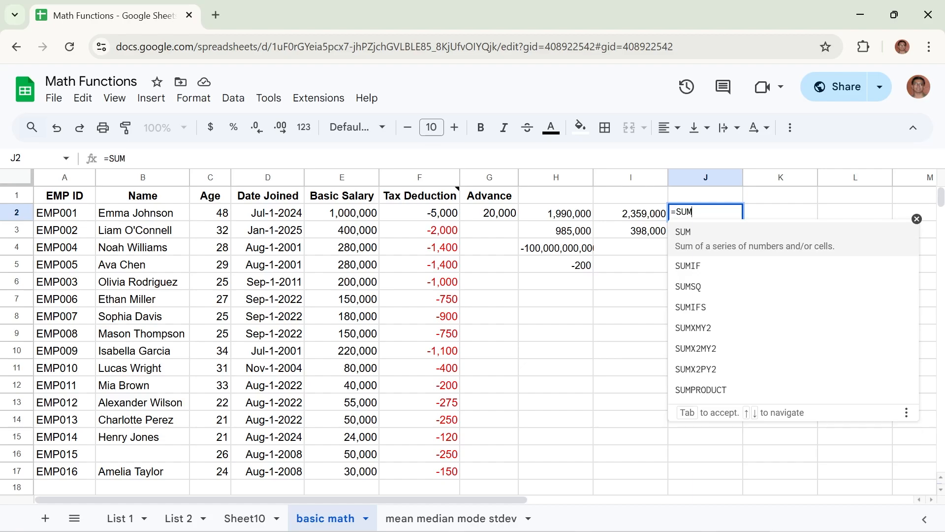
pyautogui.write('(')
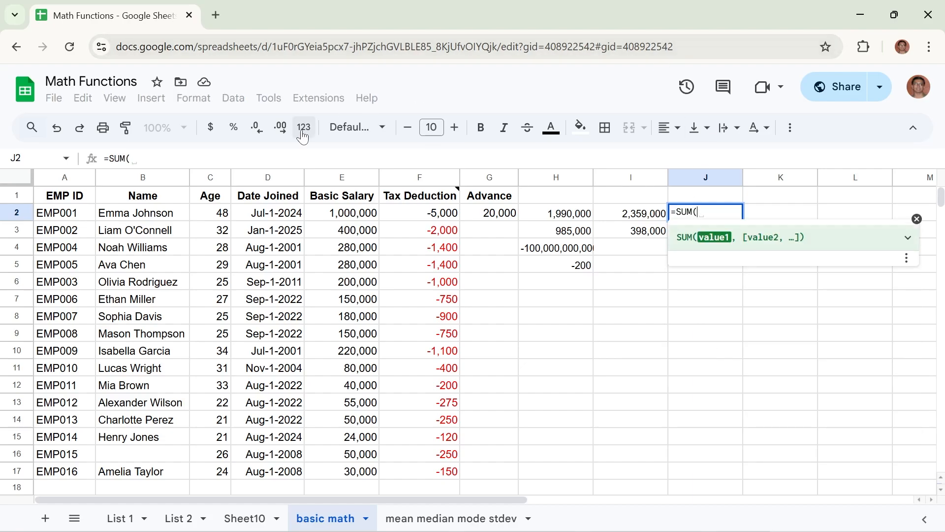
pyautogui.click(352, 216)
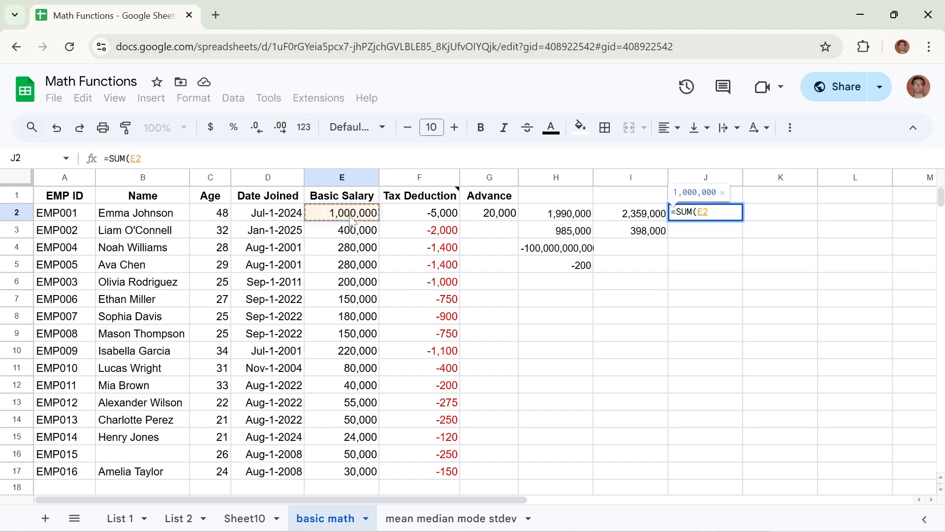
pyautogui.write(',')
pyautogui.click(426, 216)
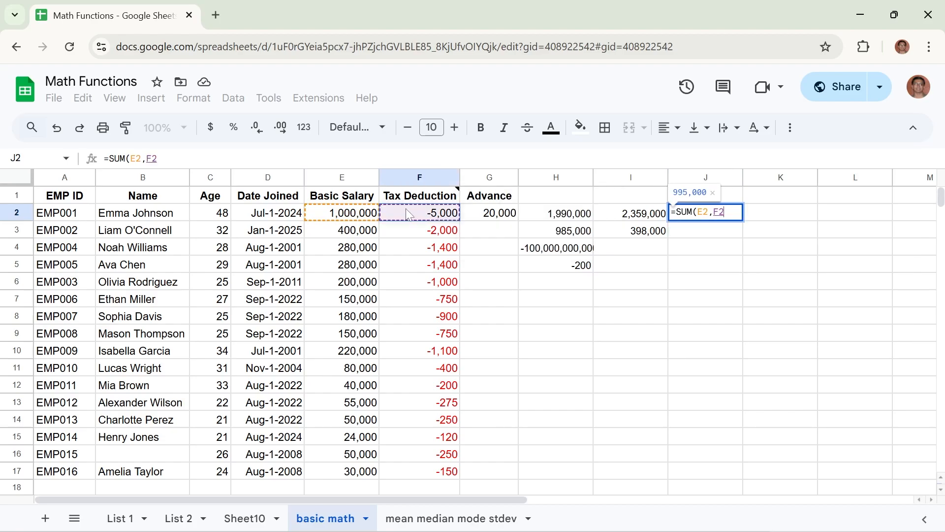
pyautogui.write(')')
pyautogui.press('Return')
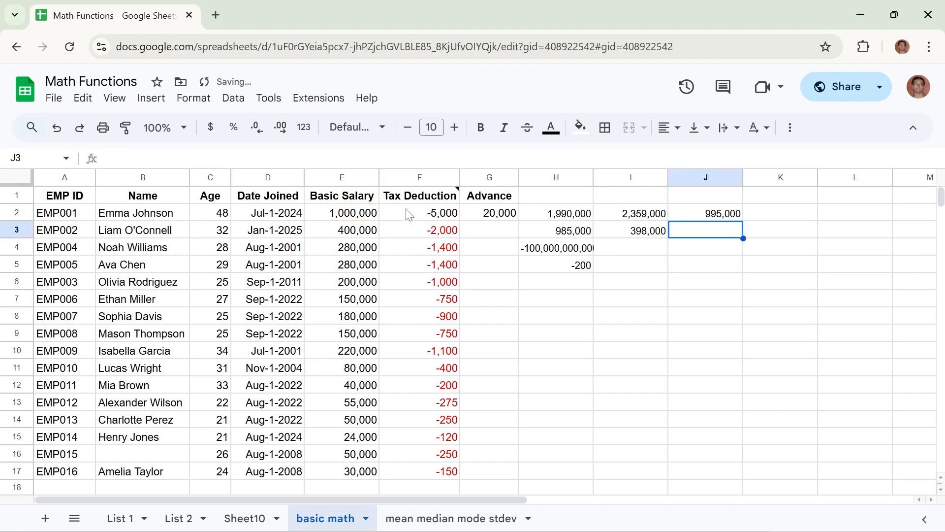
pyautogui.click(721, 217)
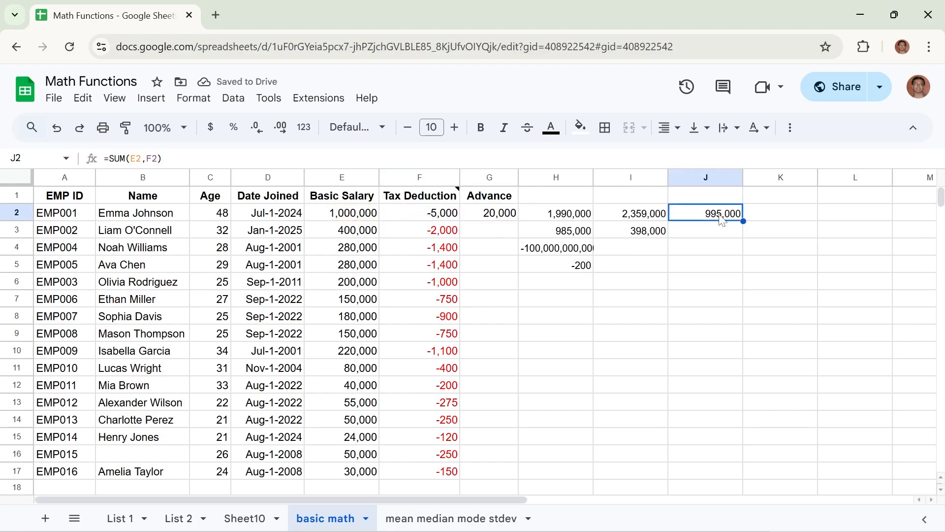